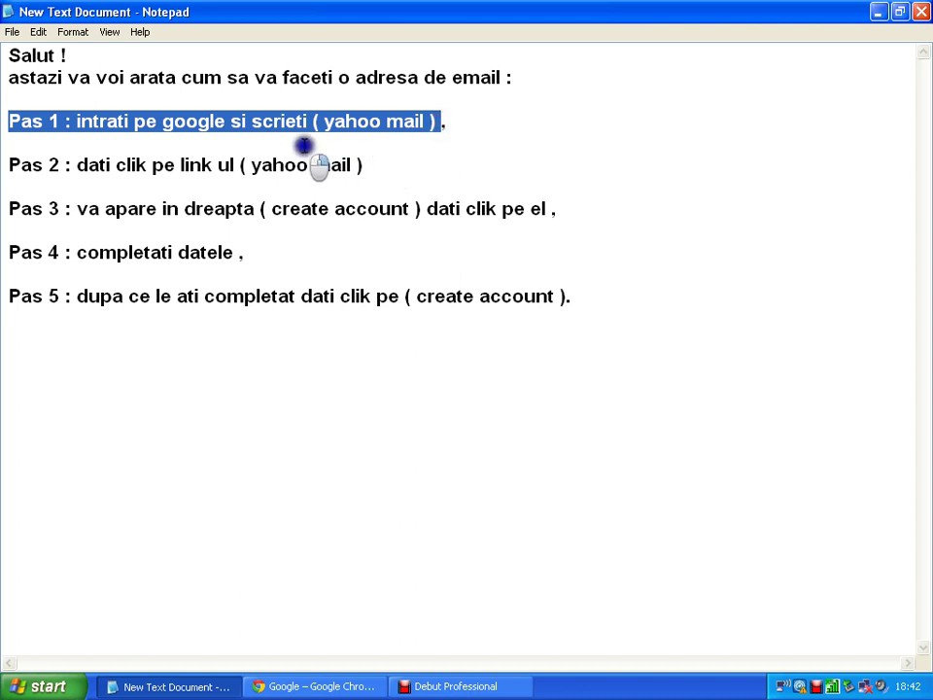
Switch from the Notepad sign-up notes to the Google homepage in Chrome.
click(314, 687)
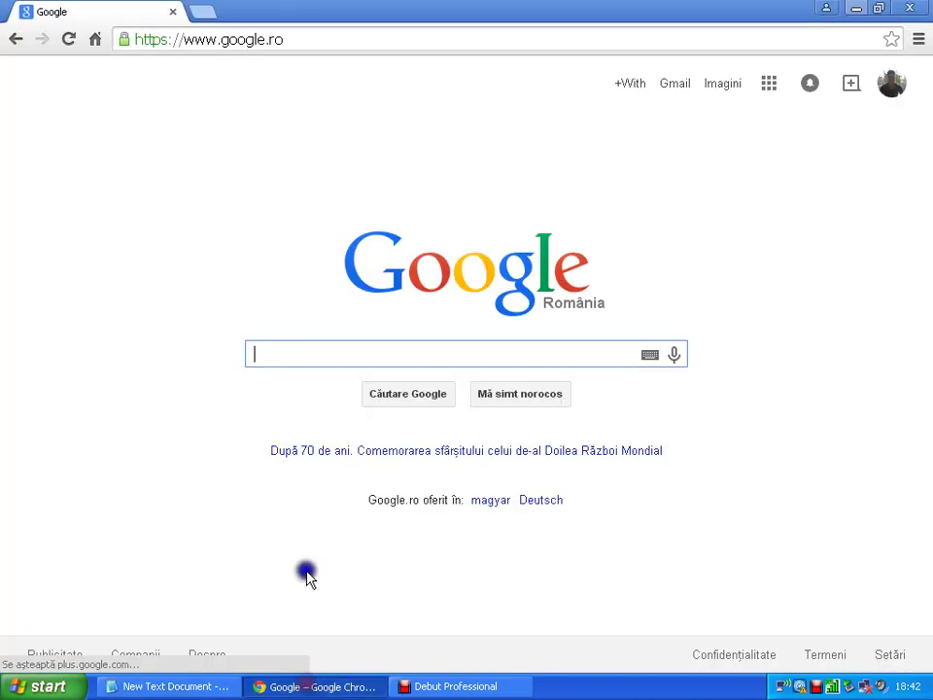
Search Google for 'yahoo mail' and scroll through the Yahoo login and sign-up results.
click(315, 352)
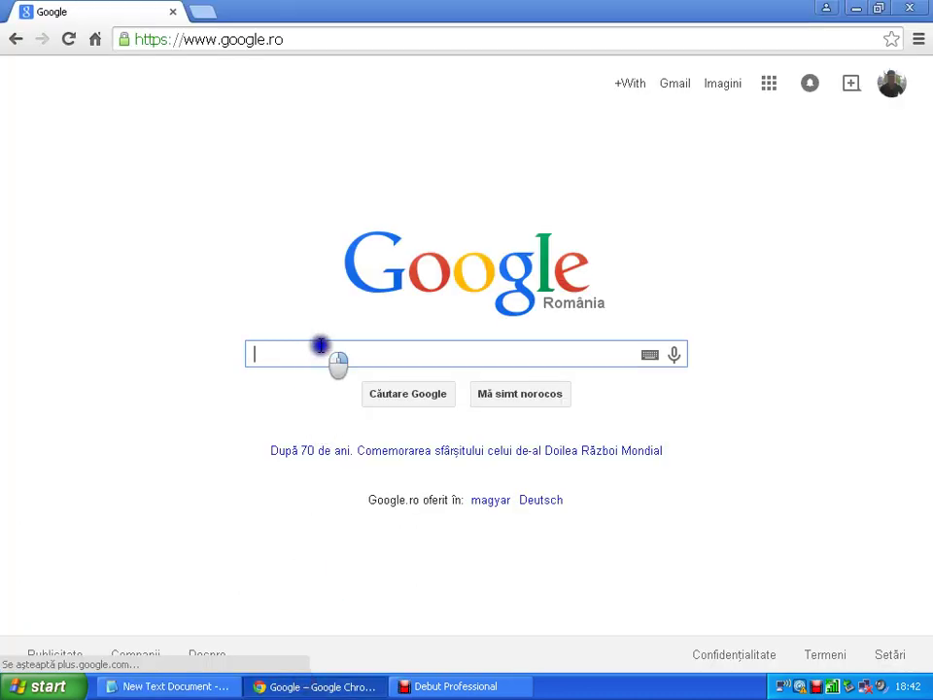
text(yahoo ma)
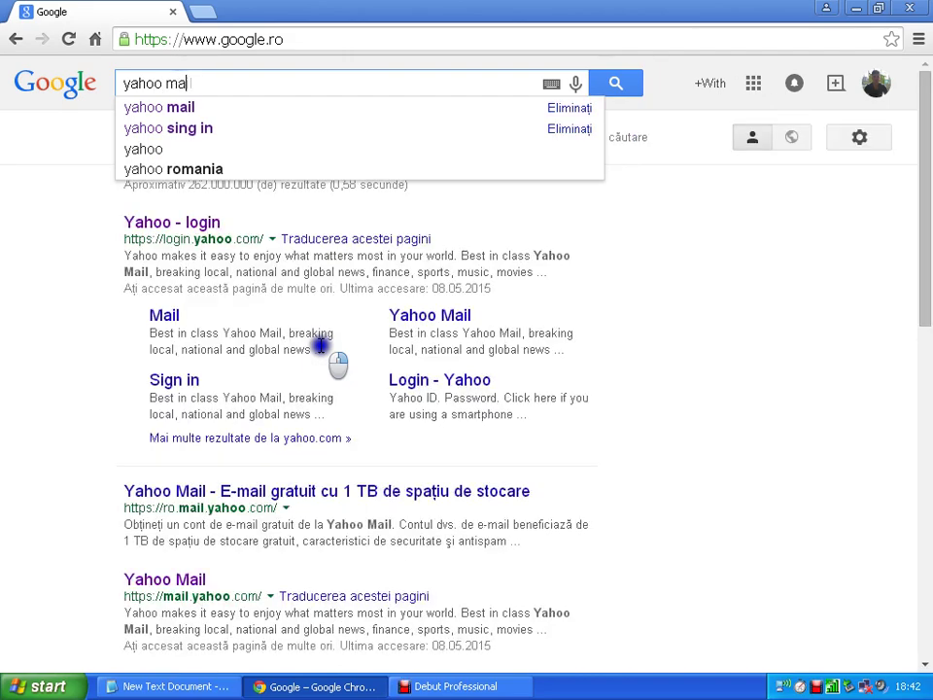
text(il)
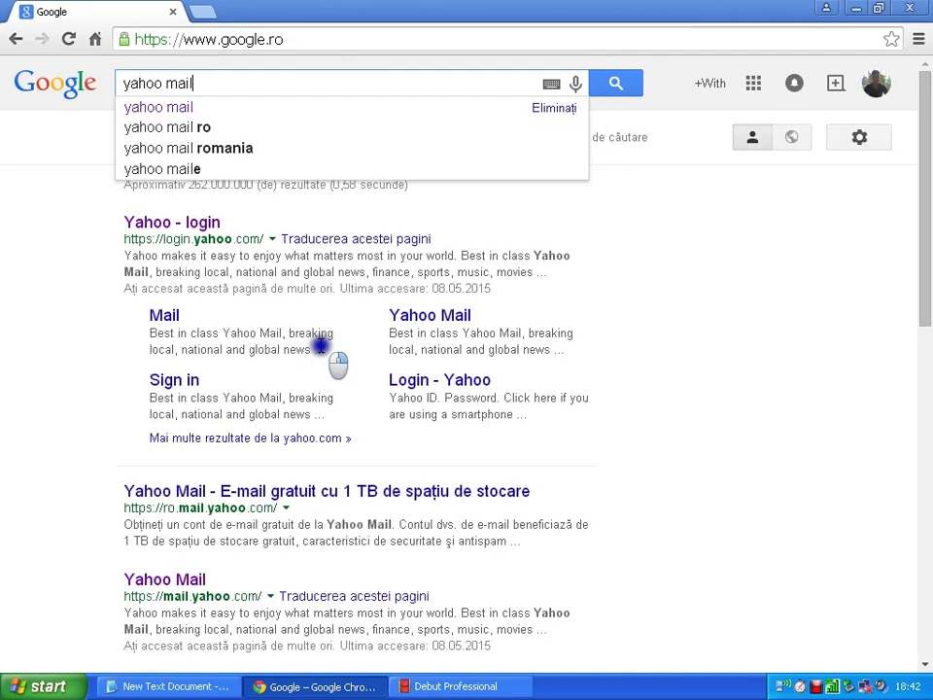
key(Return)
scroll(416, 286, down, 1)
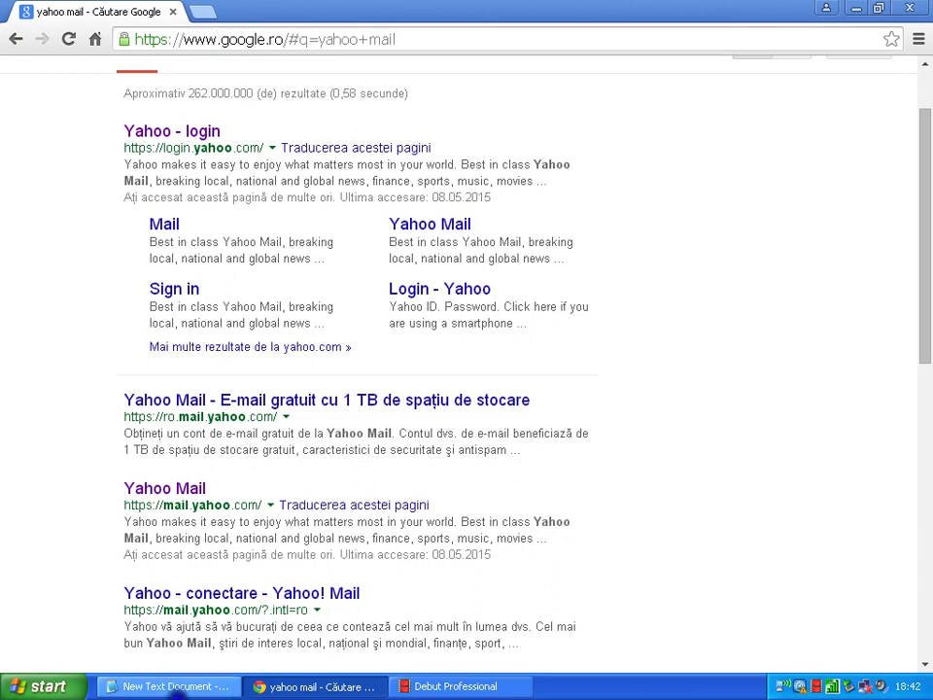
click(169, 687)
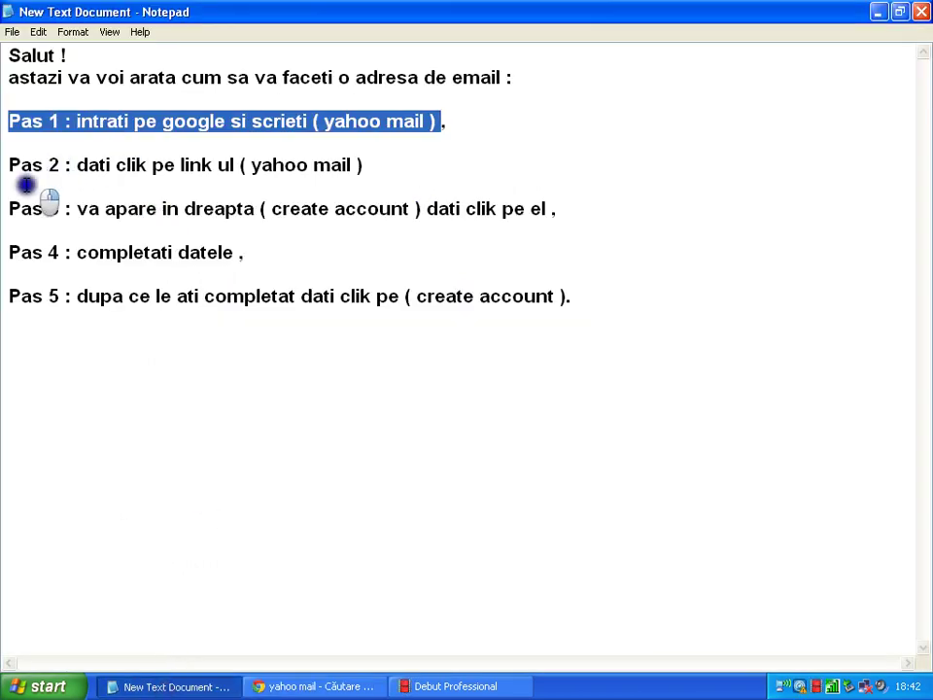
Highlight the Pas 2 line, then just the words 'yahoo mail', in the Notepad notes.
drag(11, 162, 391, 165)
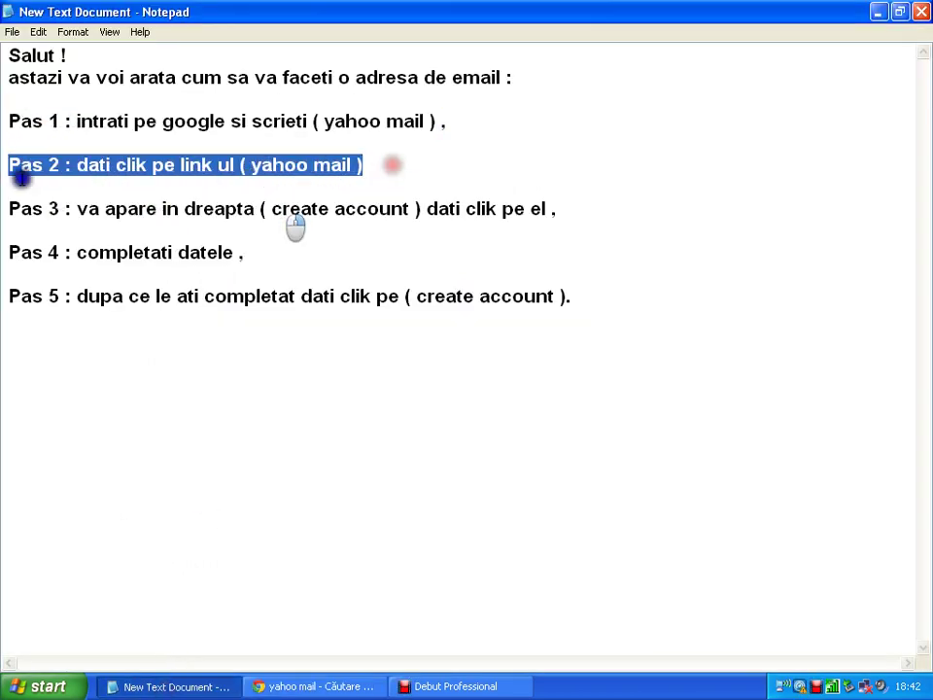
click(245, 165)
drag(245, 165, 357, 164)
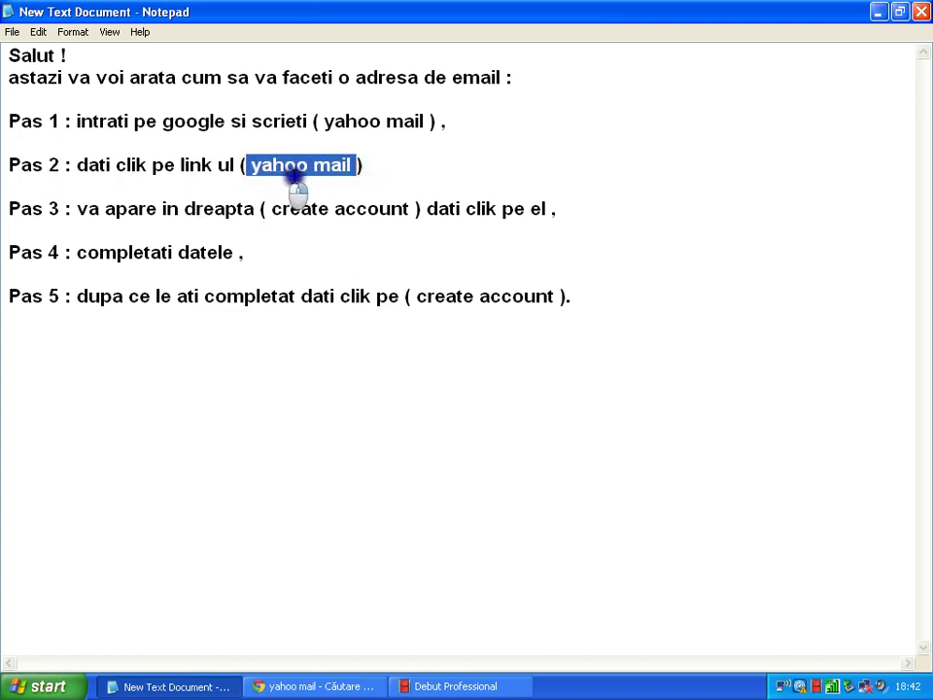
Open the Yahoo Mail sign-in page from the Google results, then return to the notes.
click(291, 686)
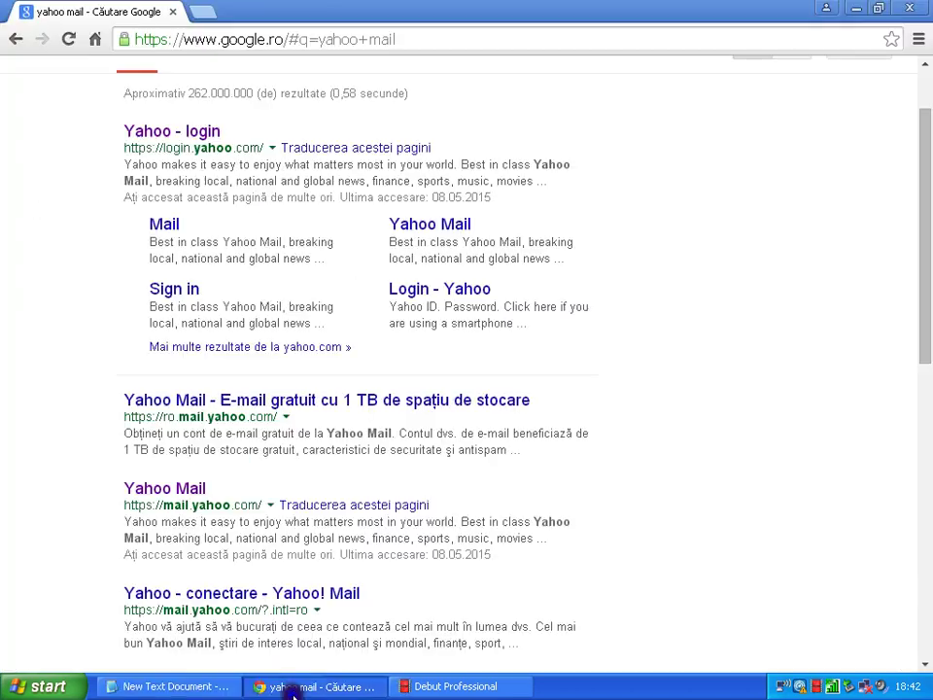
click(153, 492)
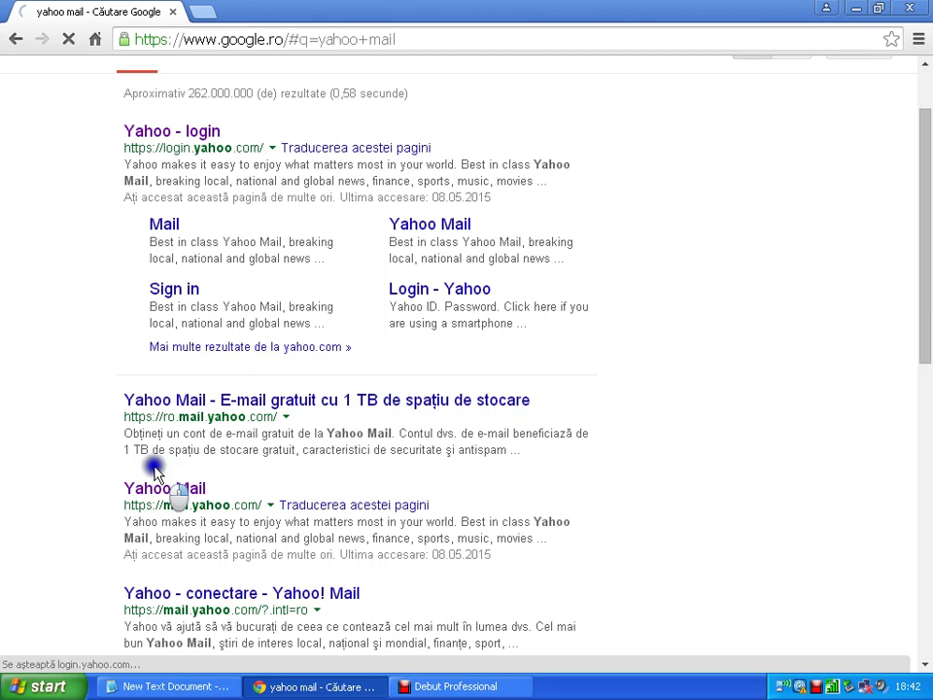
click(187, 687)
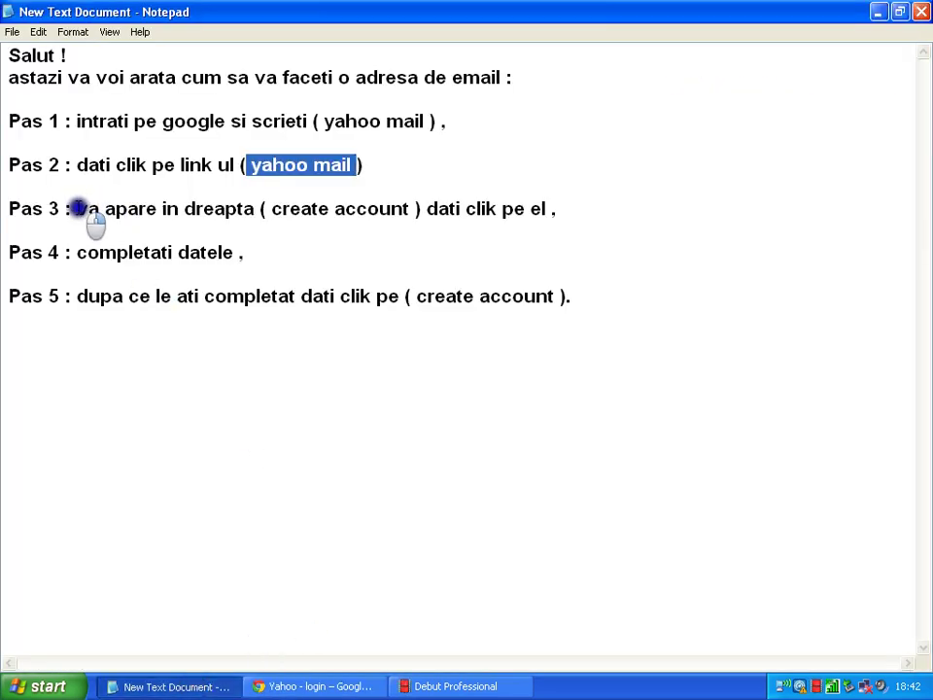
Highlight the Pas 3 line and 'create account' in Notepad, then return to the Yahoo sign-in page.
drag(9, 209, 547, 206)
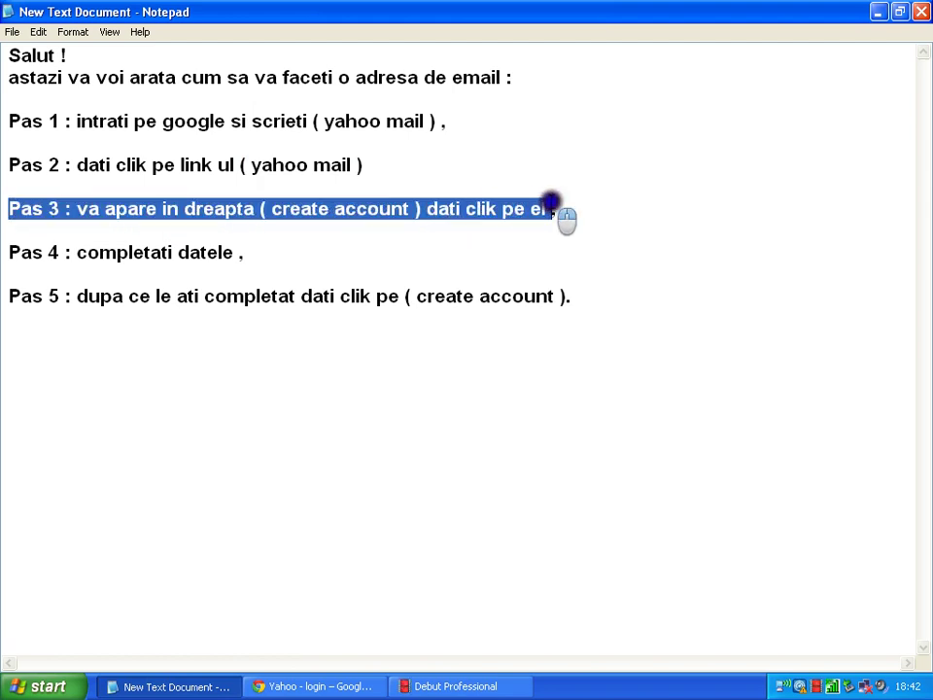
click(308, 228)
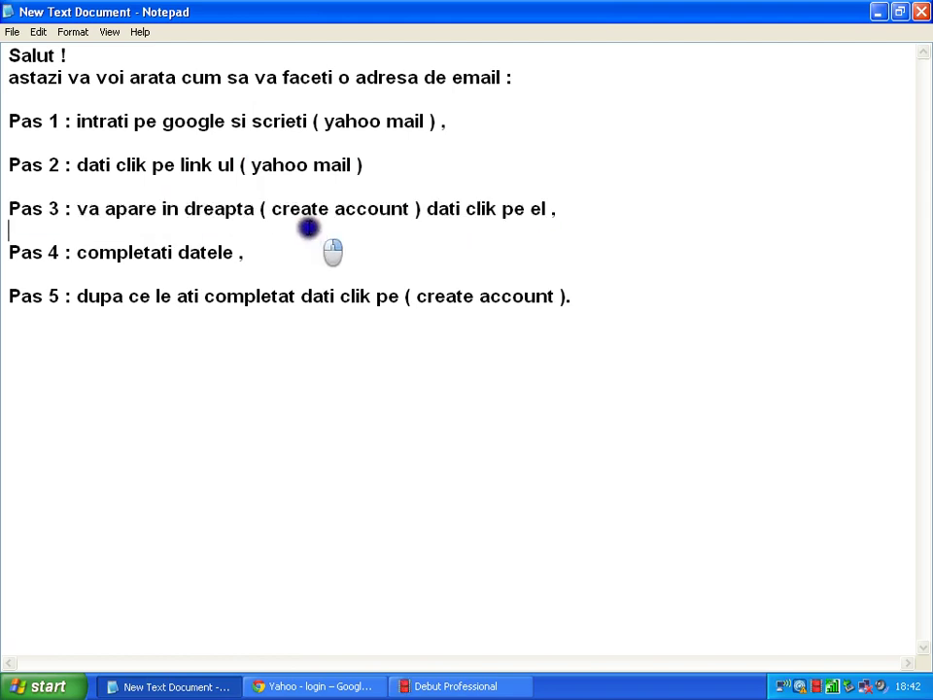
drag(269, 208, 411, 209)
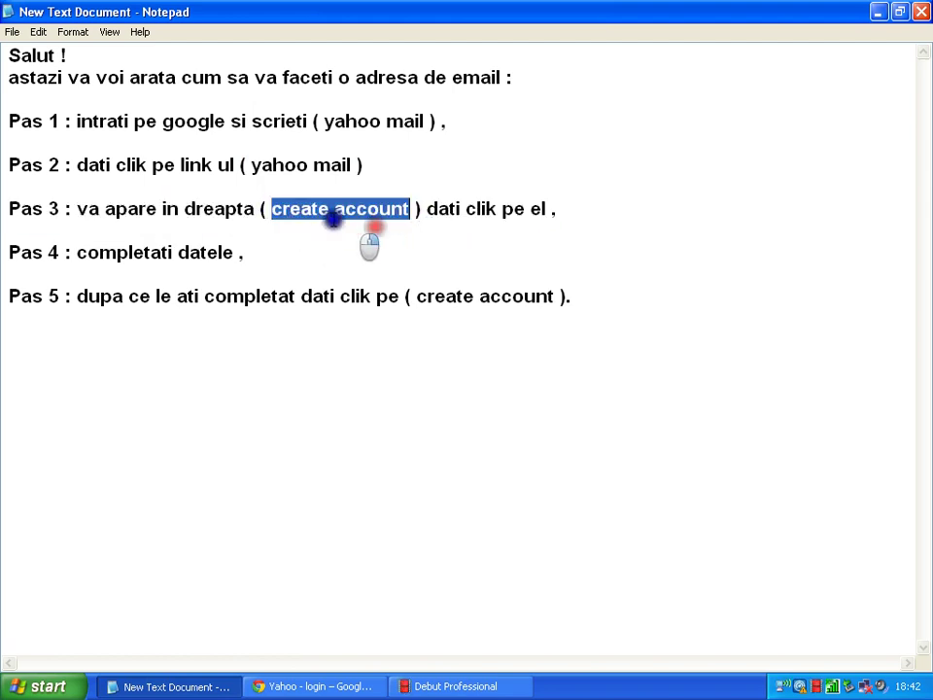
click(330, 687)
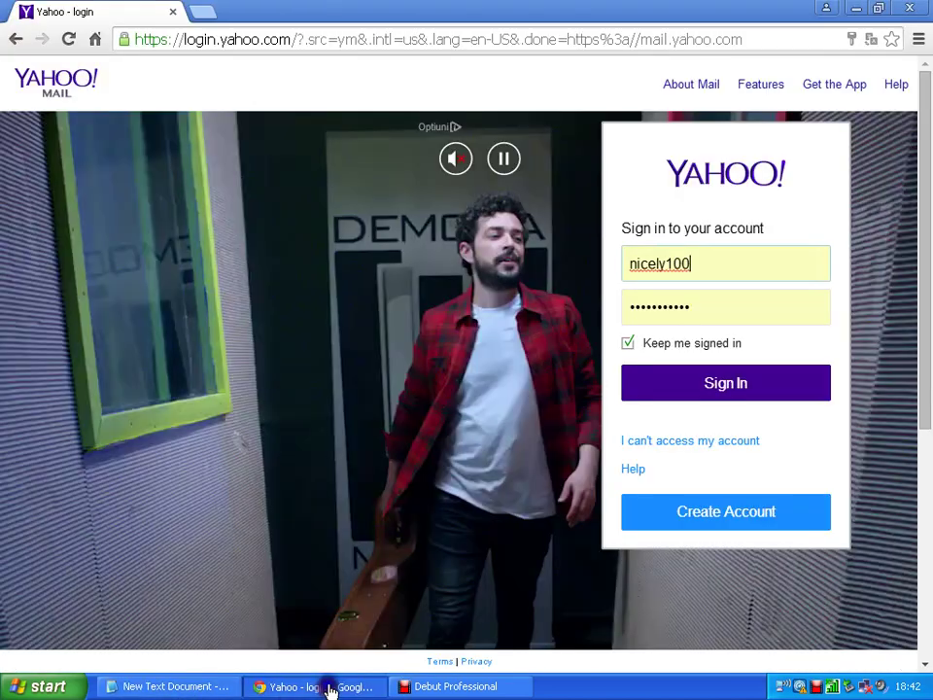
Choose Create Account on the Yahoo sign-in page, then go back to the Notepad notes.
click(713, 515)
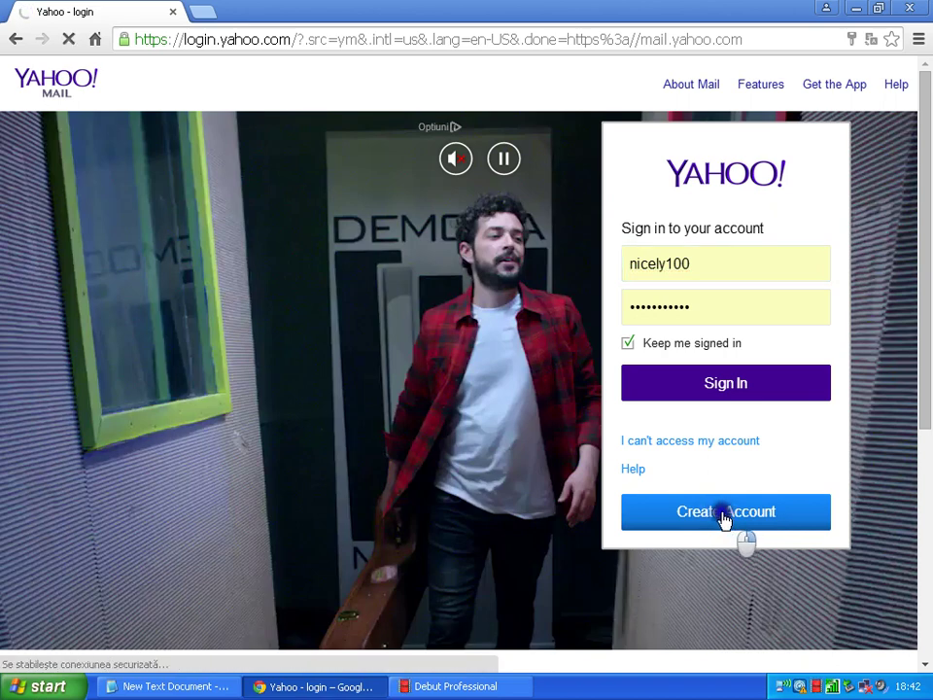
click(165, 689)
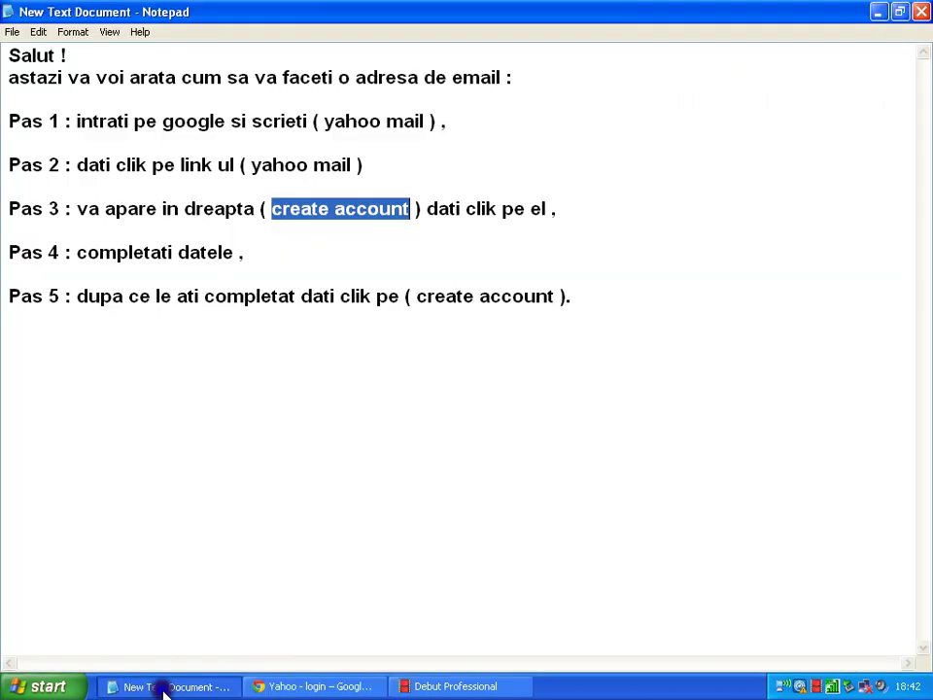
Highlight the Pas 4 line and 'completati datele' in Notepad, then bring up the Yahoo Sign up form.
drag(13, 253, 173, 245)
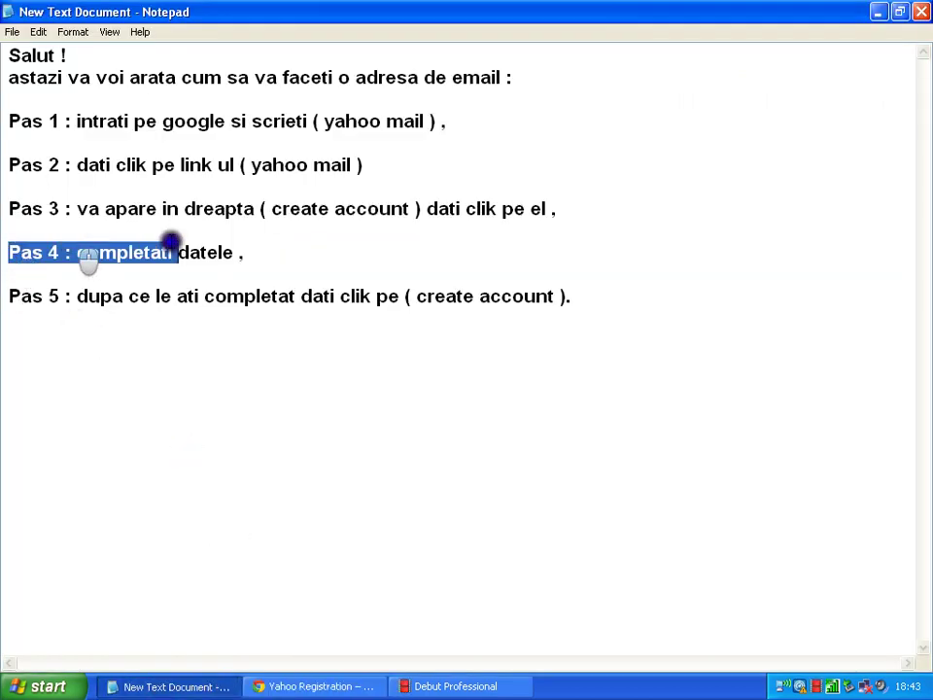
drag(265, 240, 249, 256)
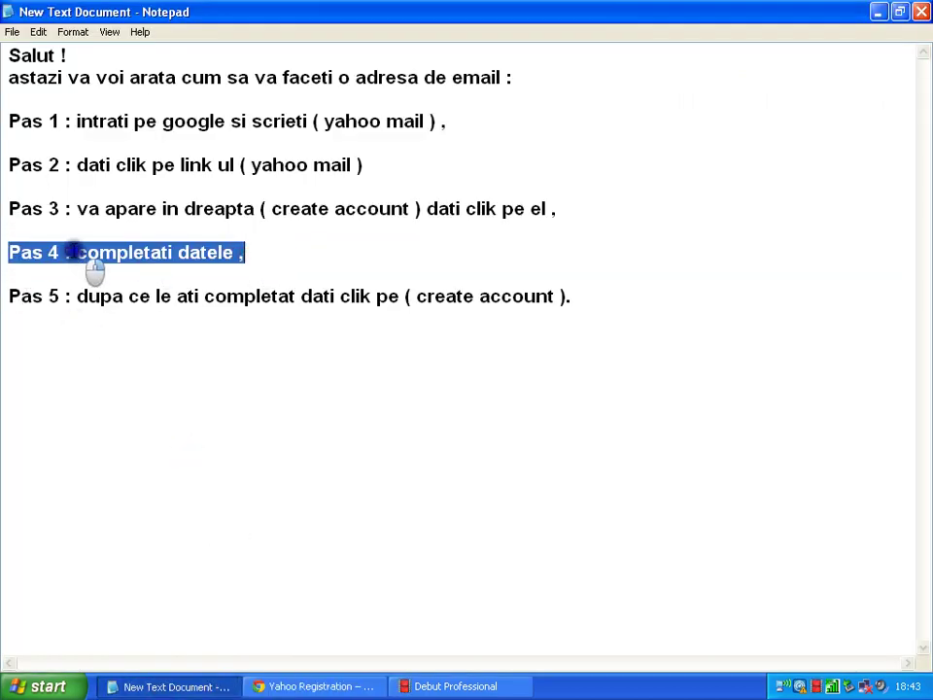
drag(74, 253, 253, 252)
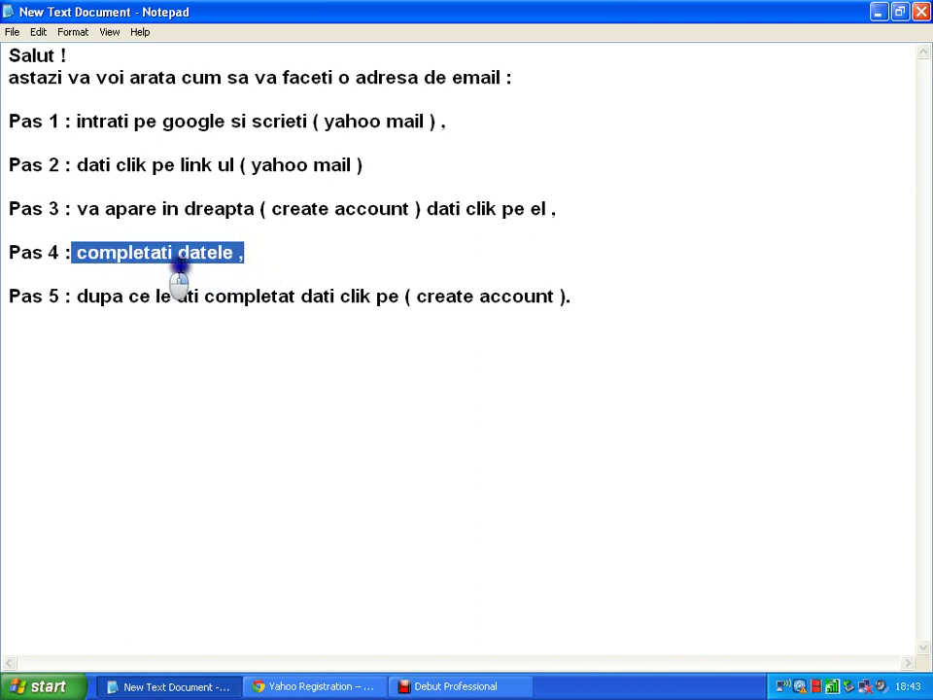
click(302, 687)
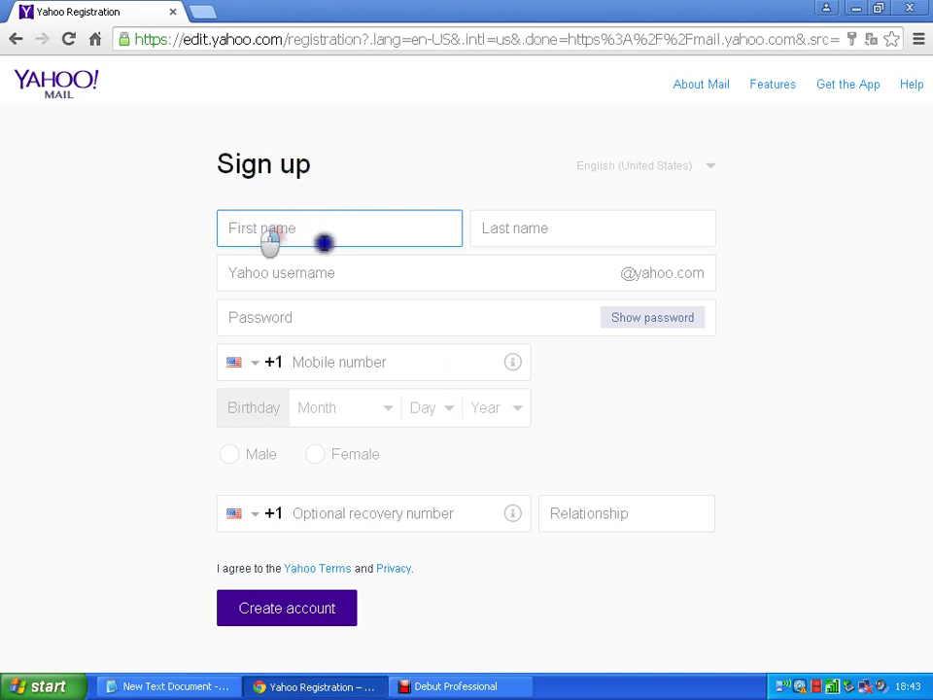
Enter and erase sample first name, username and password entries, leaving required-field warnings.
click(313, 235)
click(314, 264)
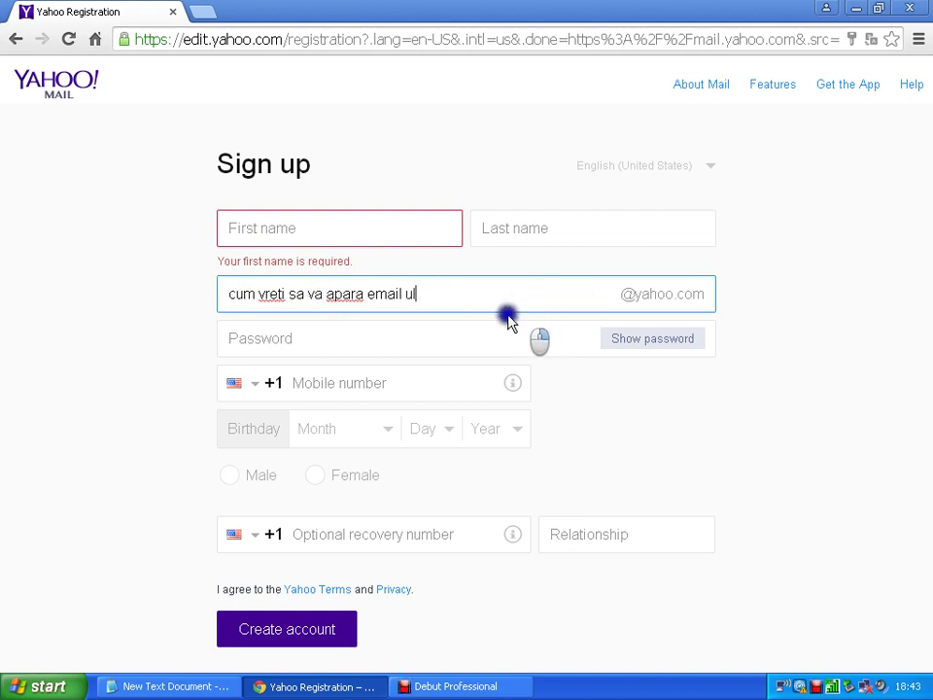
key(BackSpace)
key(BackSpace)
key(BackSpace)
key(BackSpace)
key(BackSpace)
key(BackSpace)
key(BackSpace)
key(BackSpace)
key(BackSpace)
key(BackSpace)
key(BackSpace)
key(BackSpace)
key(BackSpace)
key(BackSpace)
key(BackSpace)
key(BackSpace)
key(BackSpace)
key(BackSpace)
key(BackSpace)
key(BackSpace)
key(BackSpace)
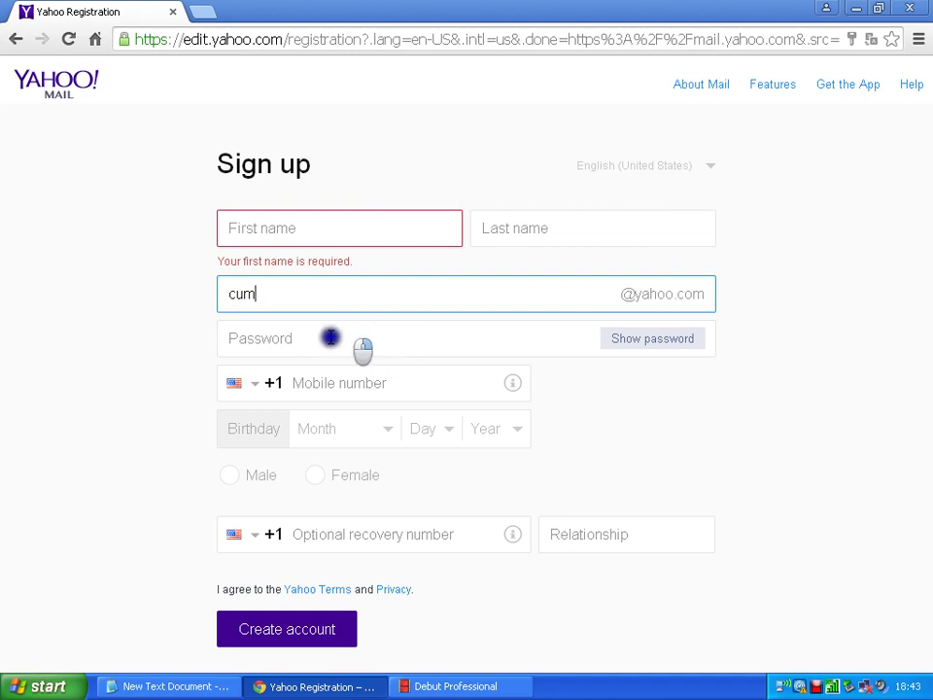
click(324, 341)
text(12)
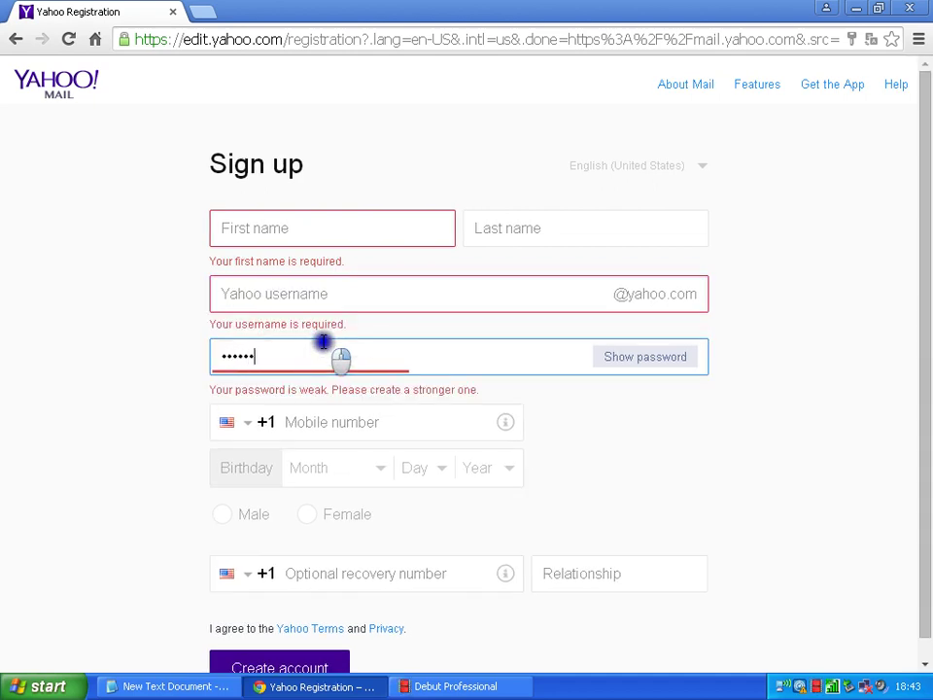
key(BackSpace)
key(BackSpace)
key(BackSpace)
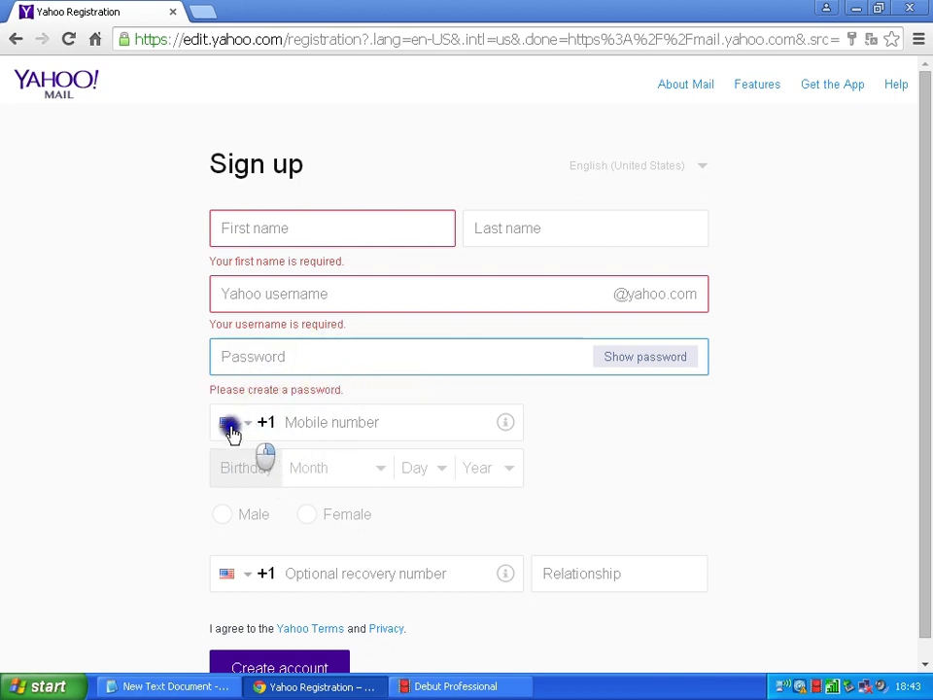
Open the mobile number's country-code list and scroll it to Romania (+40).
click(354, 422)
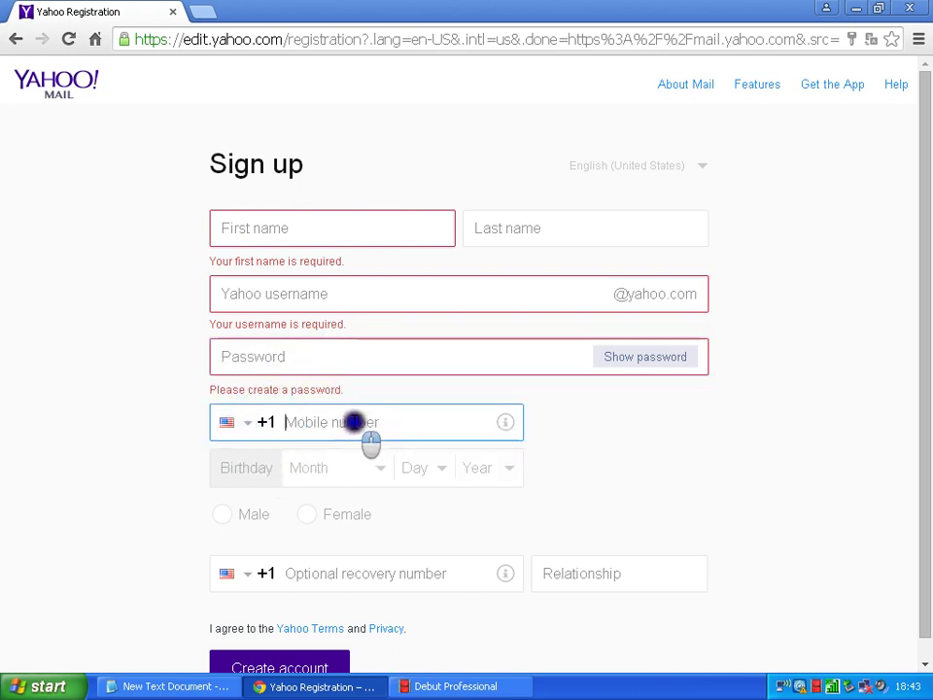
click(249, 429)
scroll(280, 504, down, 3)
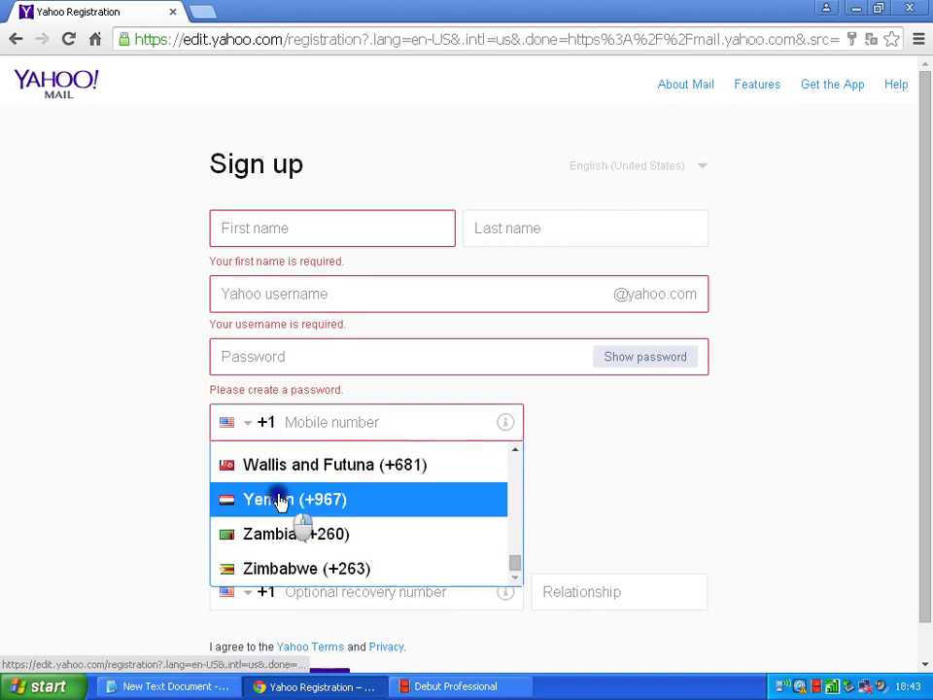
scroll(280, 503, down, 1)
scroll(280, 496, up, 15)
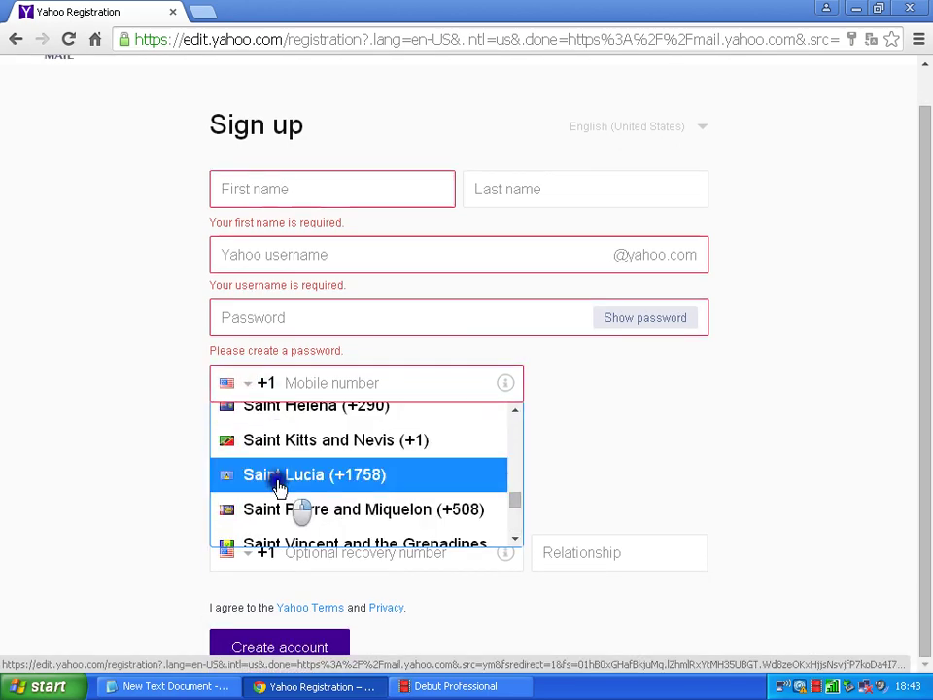
scroll(277, 483, up, 10)
scroll(273, 478, down, 3)
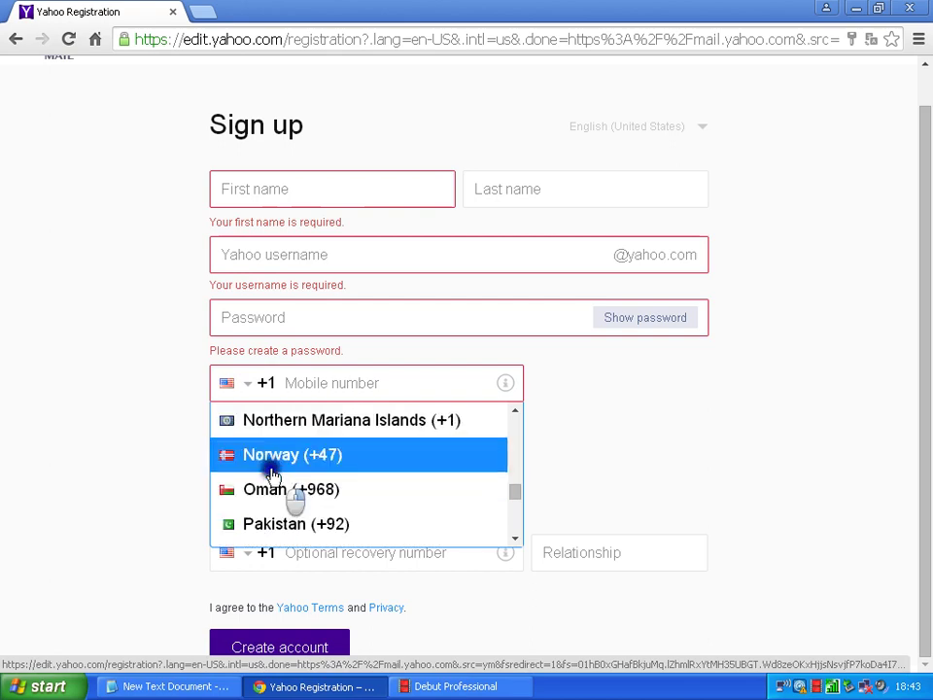
scroll(271, 472, down, 5)
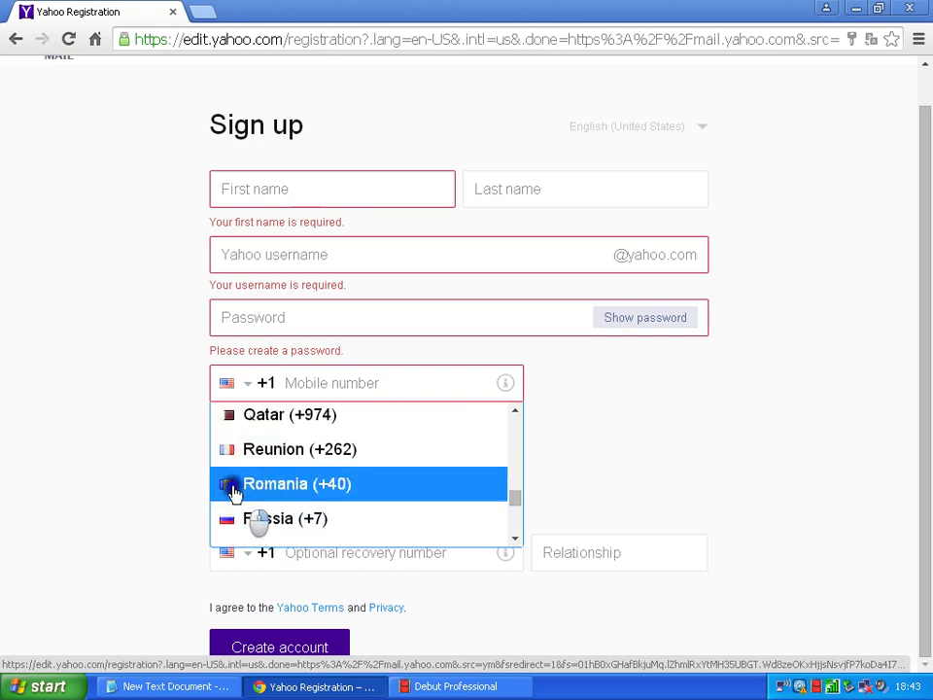
Choose Romania (+40) as the country code, then type and erase a sample mobile number.
click(292, 489)
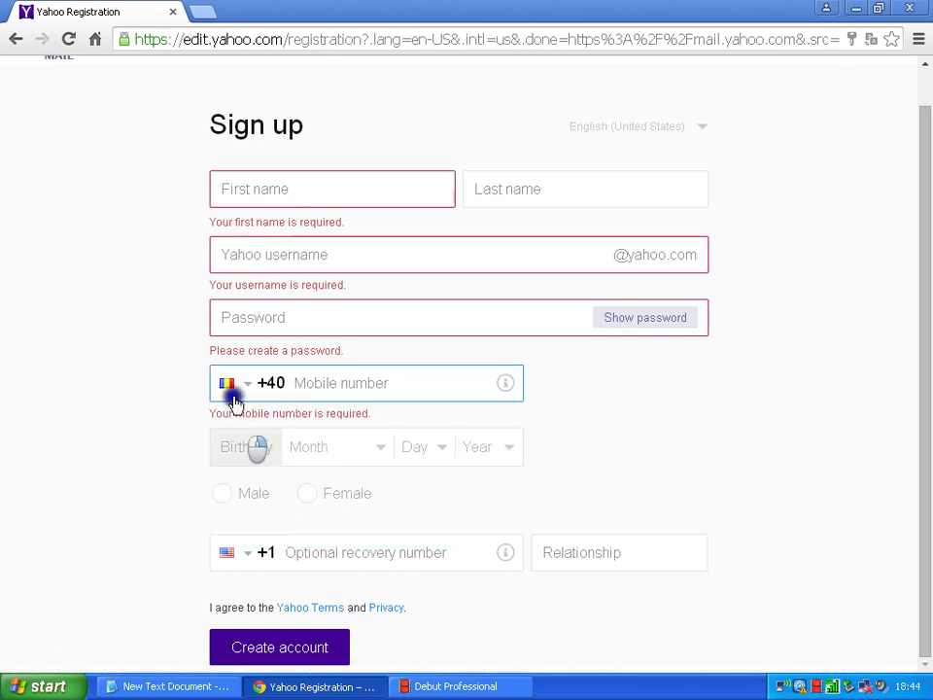
click(324, 383)
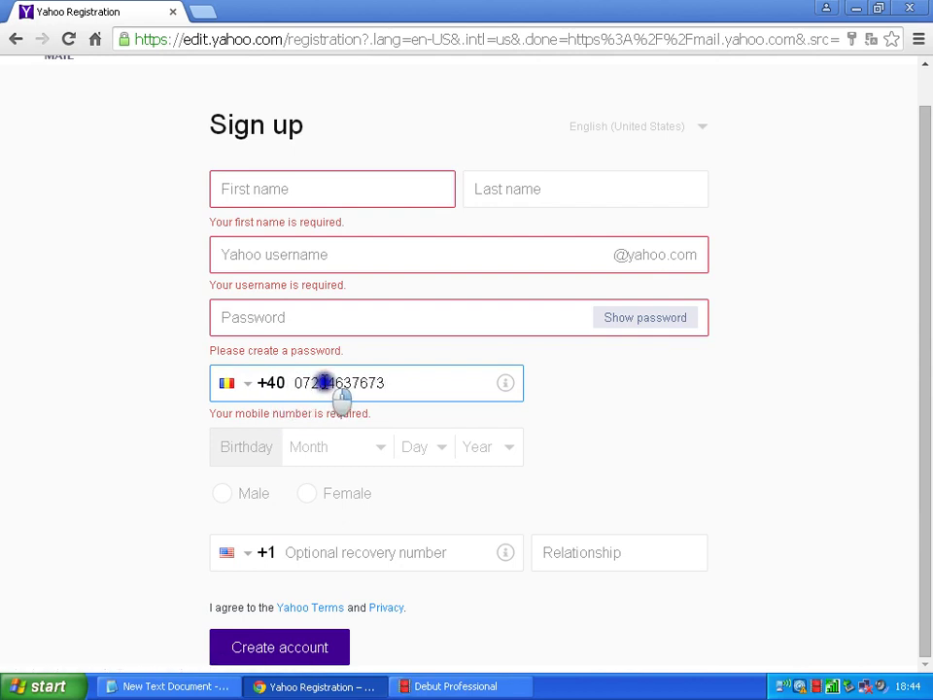
key(BackSpace)
key(BackSpace)
key(BackSpace)
key(BackSpace)
key(BackSpace)
key(BackSpace)
key(BackSpace)
key(BackSpace)
key(BackSpace)
key(BackSpace)
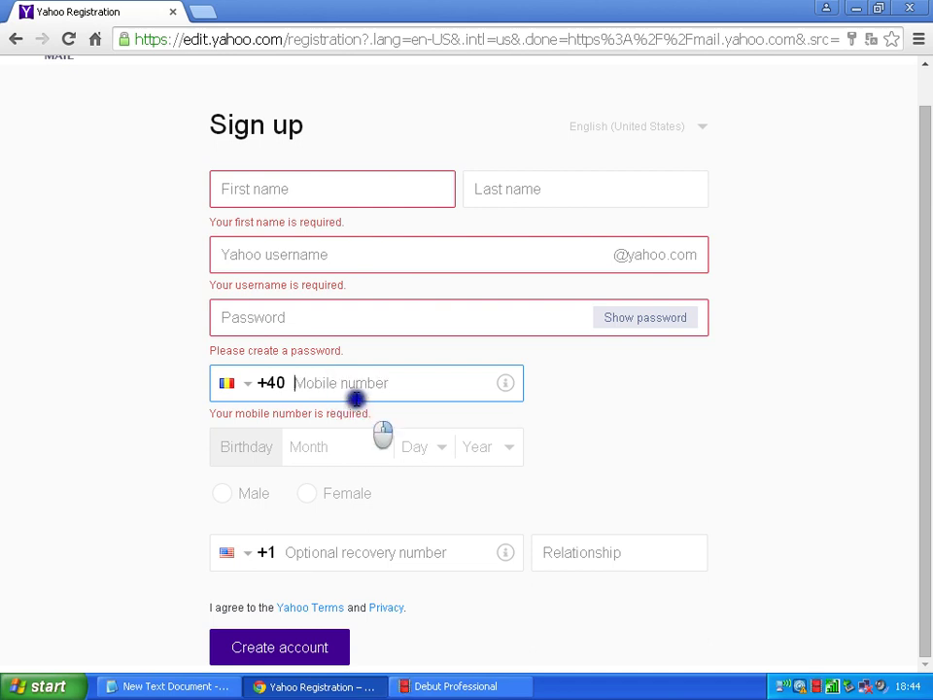
Open and dismiss the birthday Month, Day and Year lists unset, then toggle gender ending on Female.
click(328, 449)
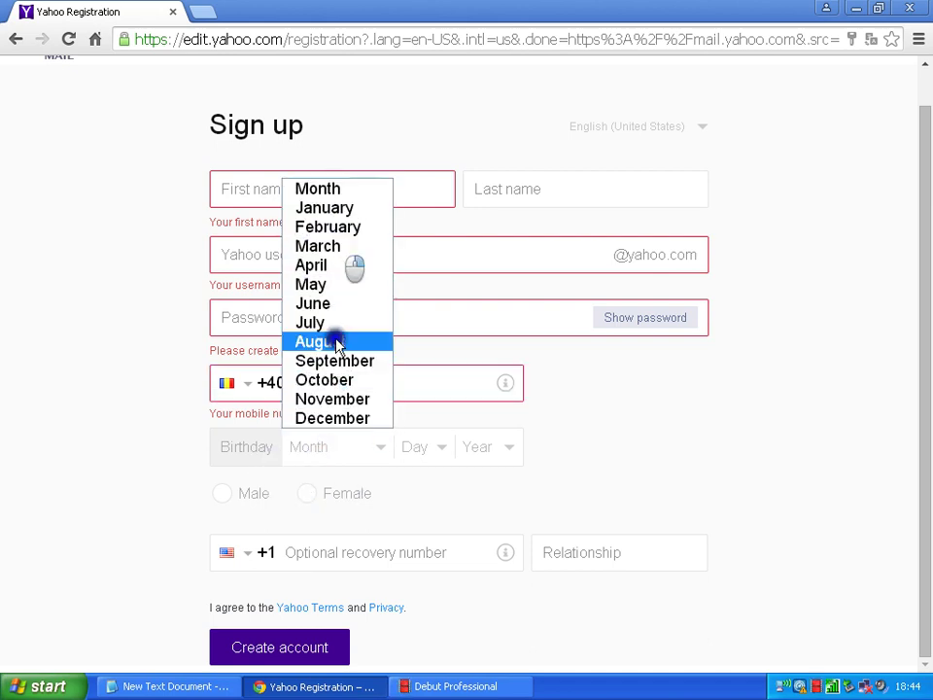
click(427, 459)
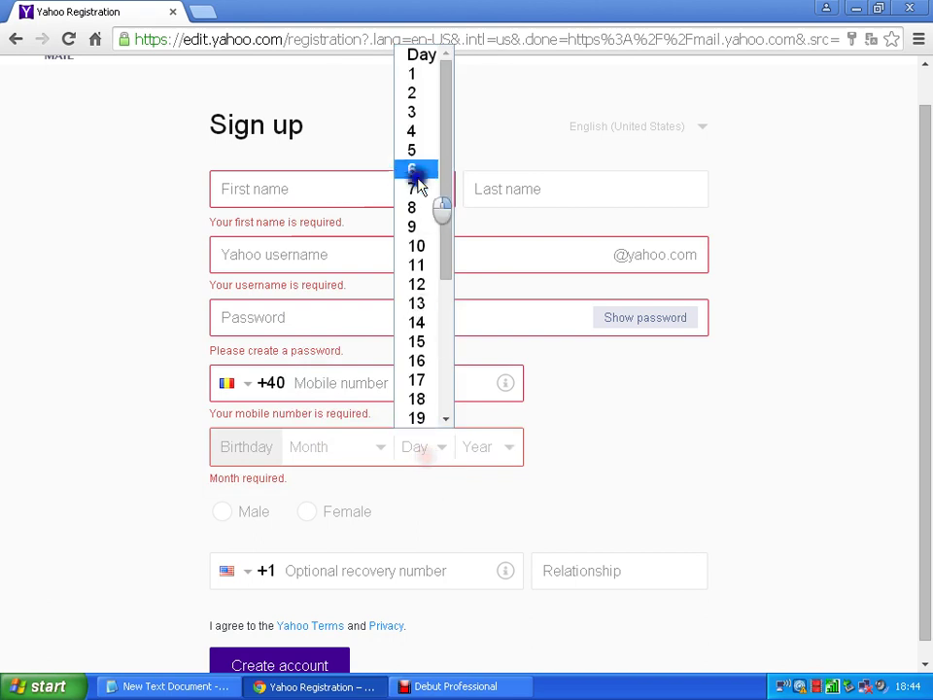
click(507, 447)
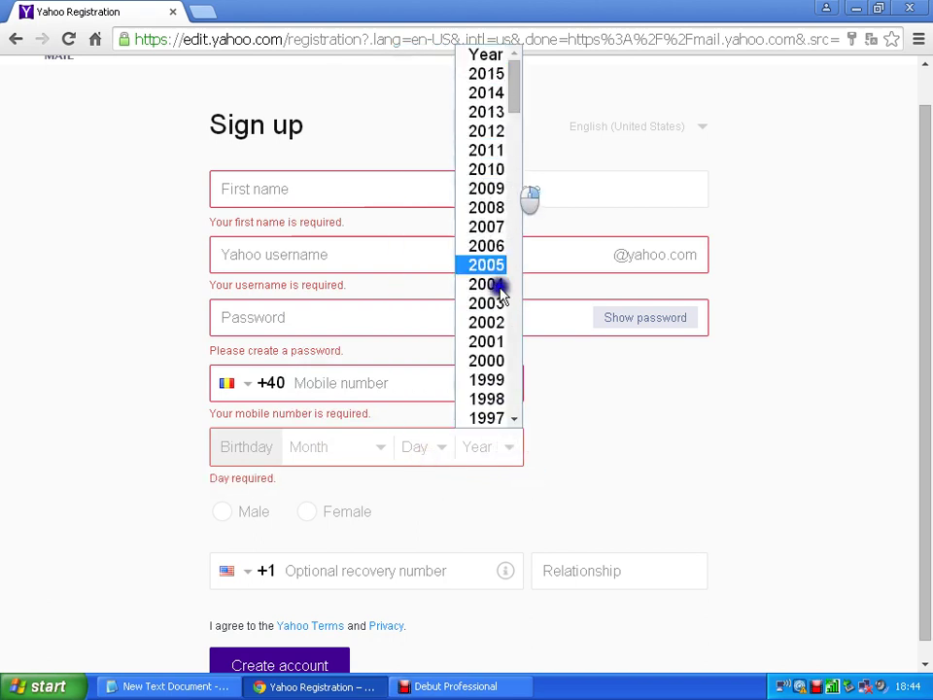
click(564, 502)
click(216, 515)
click(307, 512)
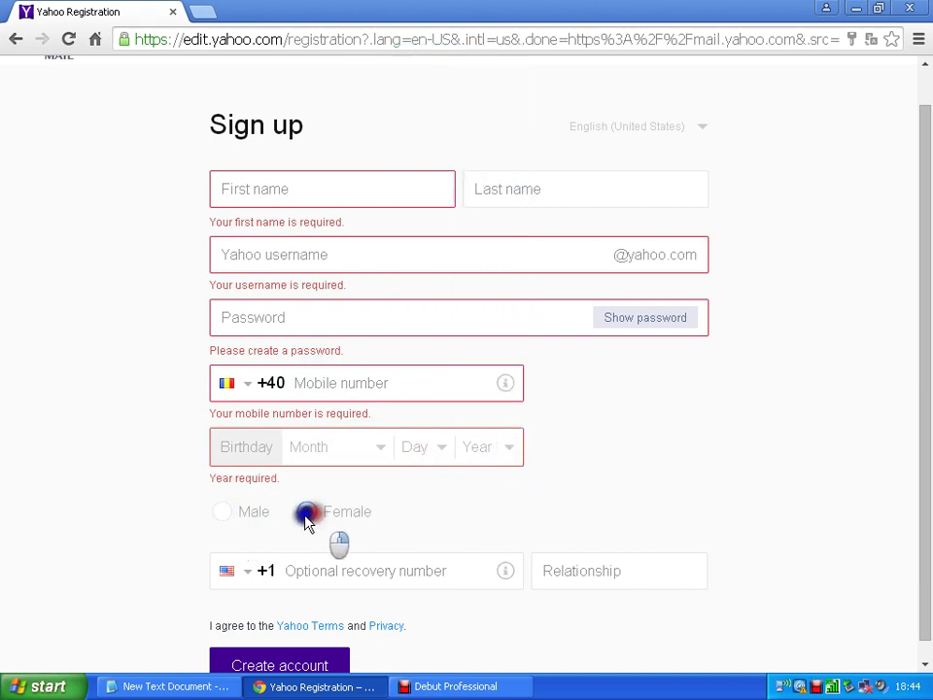
click(219, 510)
click(295, 512)
scroll(252, 518, down, 1)
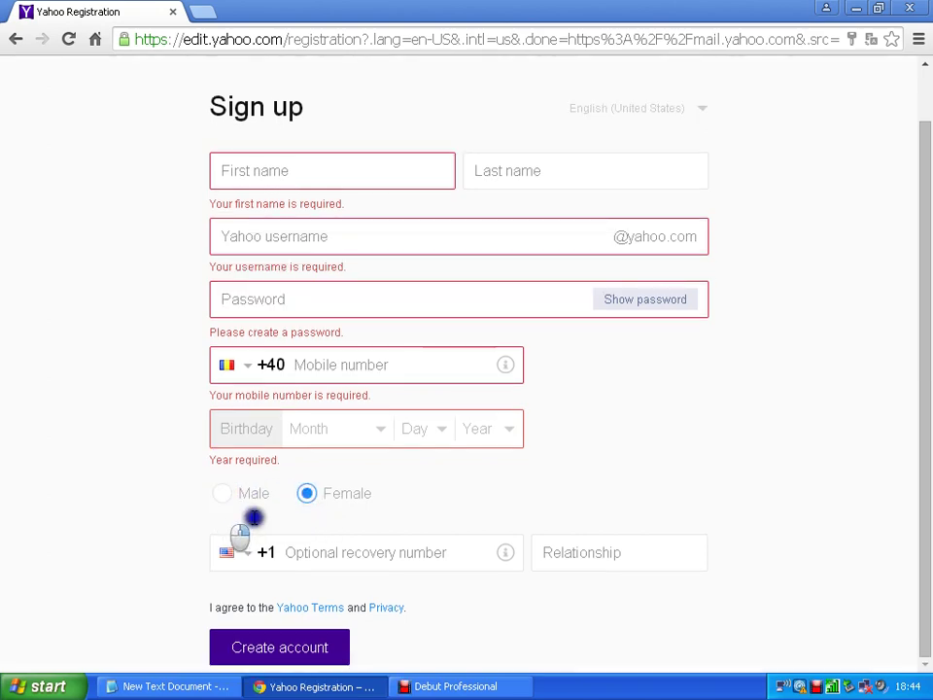
Choose Romania (+40) as the country code for the optional recovery phone number.
click(339, 557)
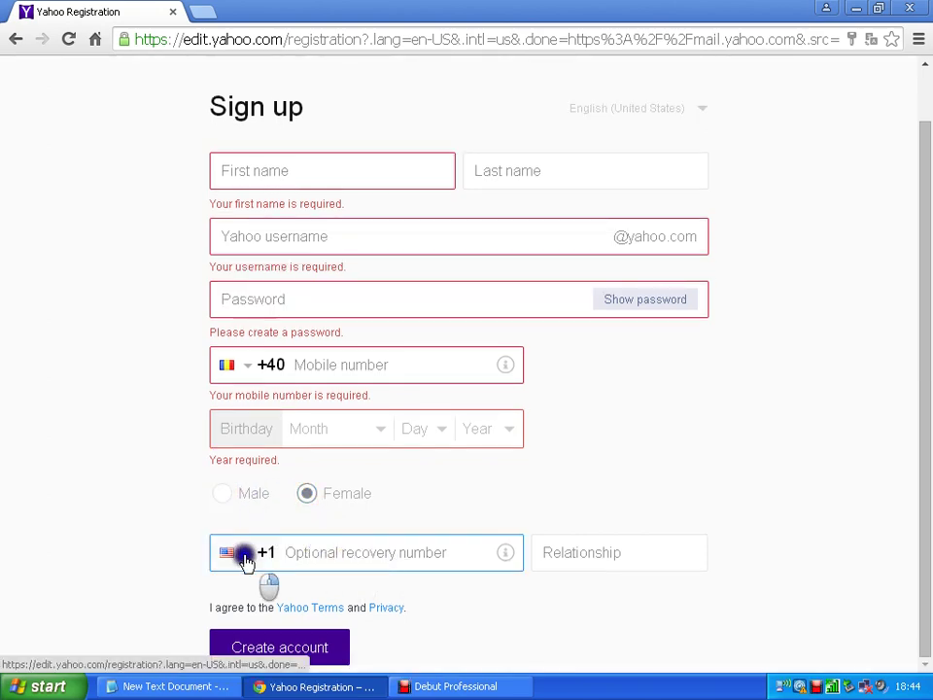
click(245, 553)
scroll(279, 522, down, 5)
scroll(290, 559, up, 10)
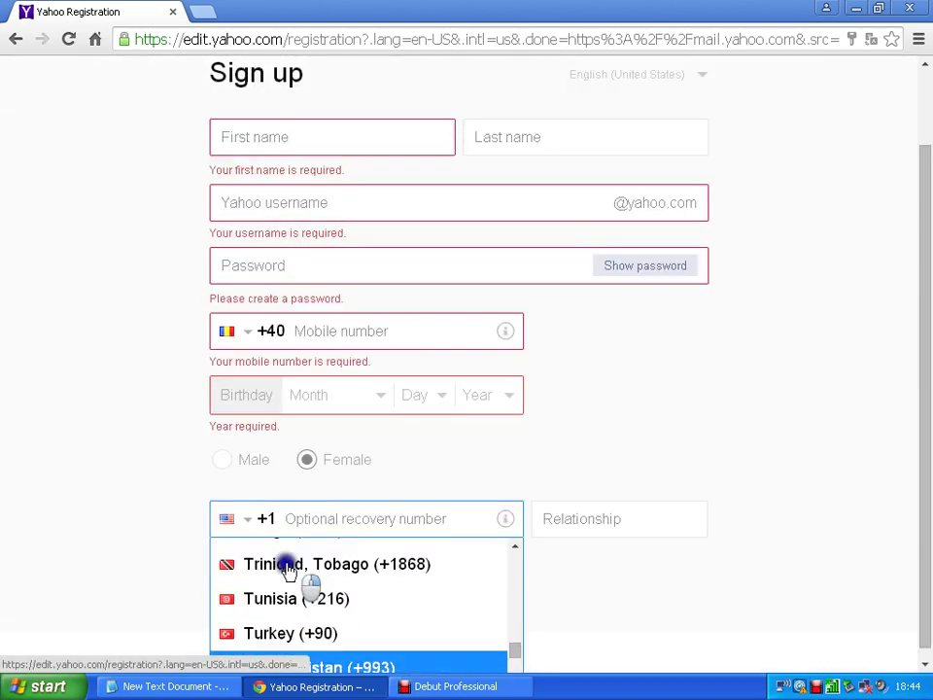
scroll(288, 610, up, 5)
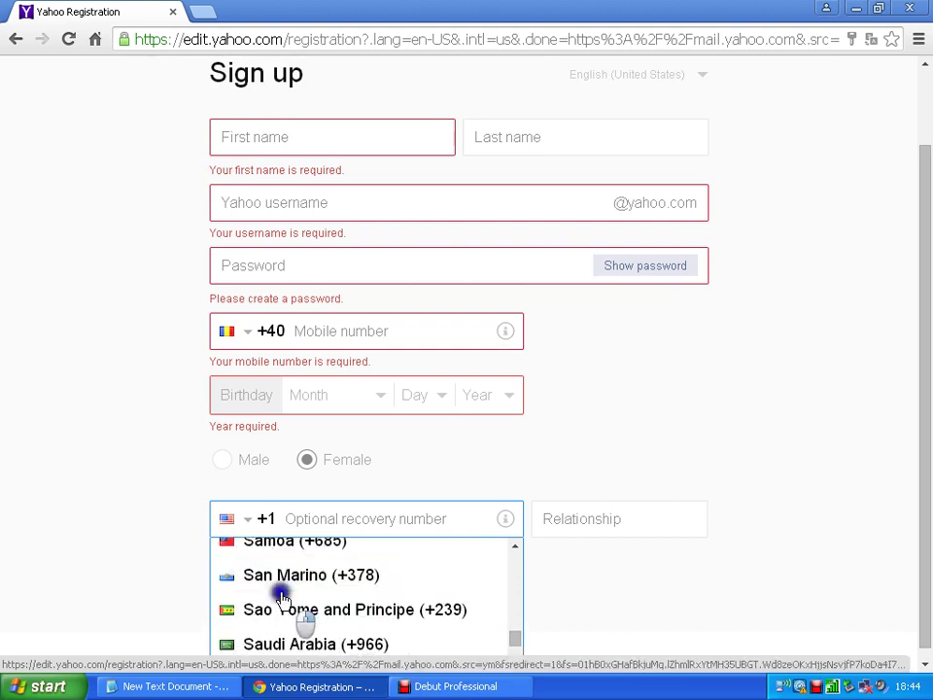
scroll(277, 595, up, 8)
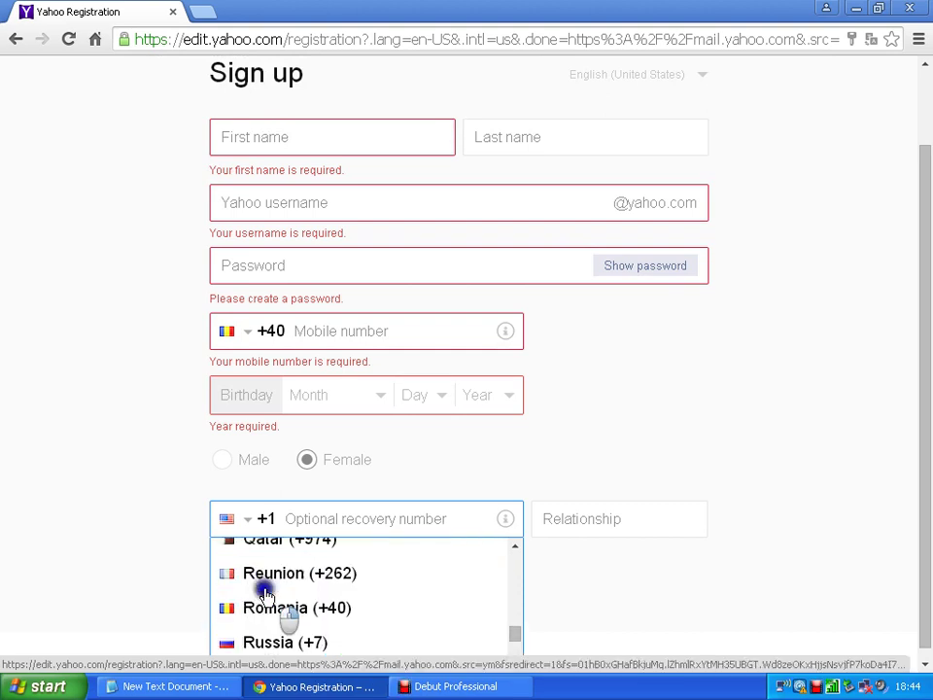
click(264, 622)
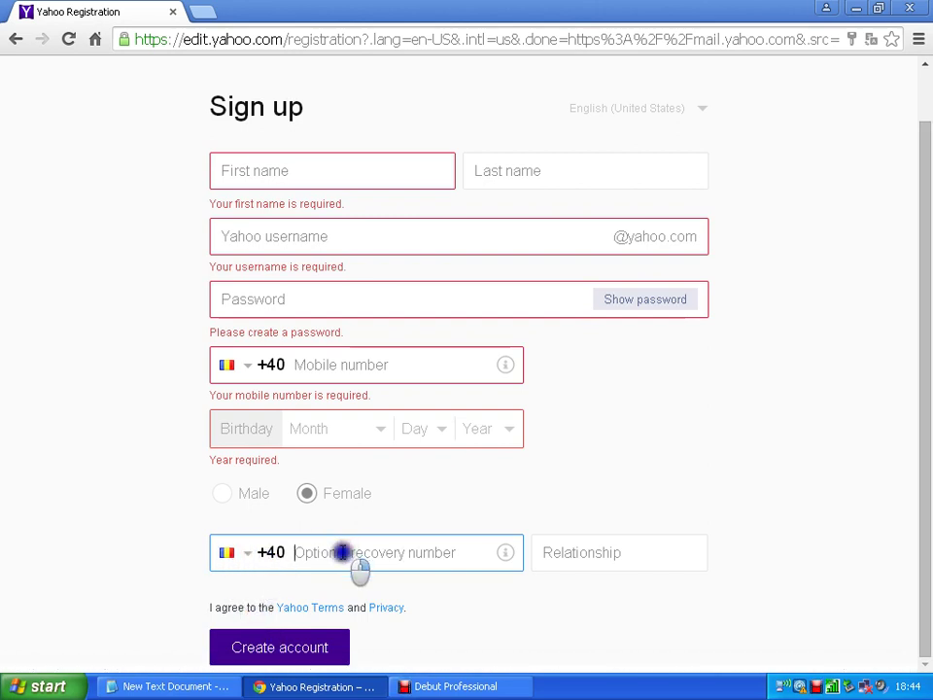
text(0)
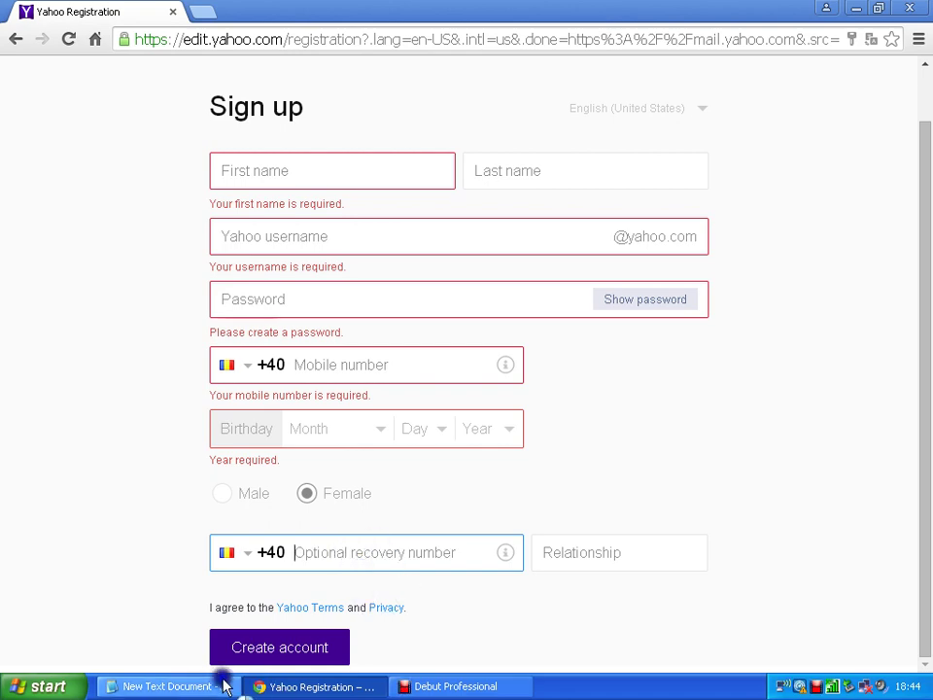
In the Notepad notes, highlight the Pas 5 instruction and its '( create account )' text.
click(167, 687)
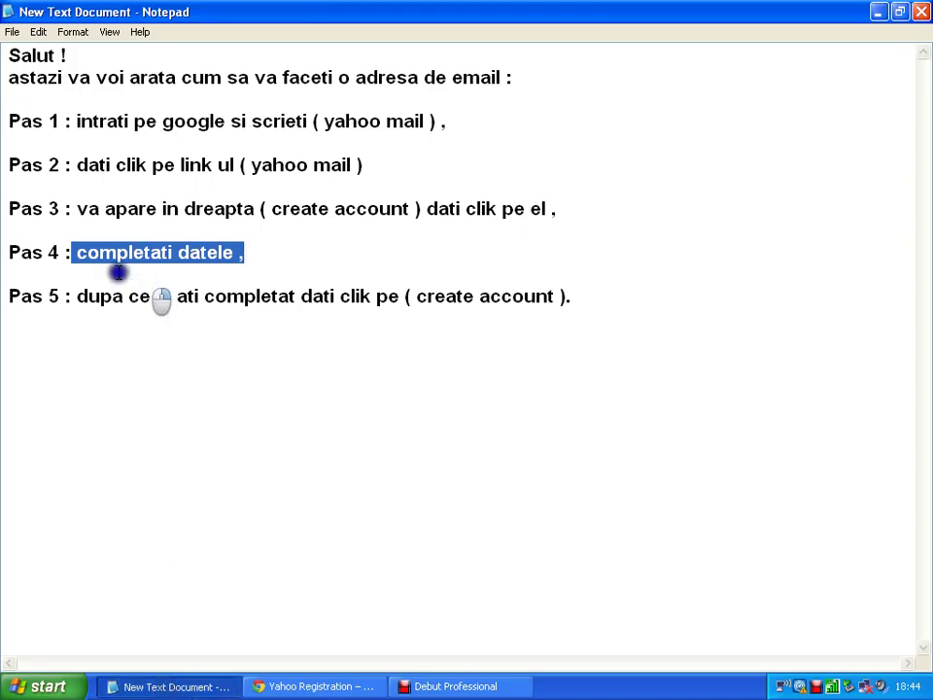
drag(77, 294, 355, 312)
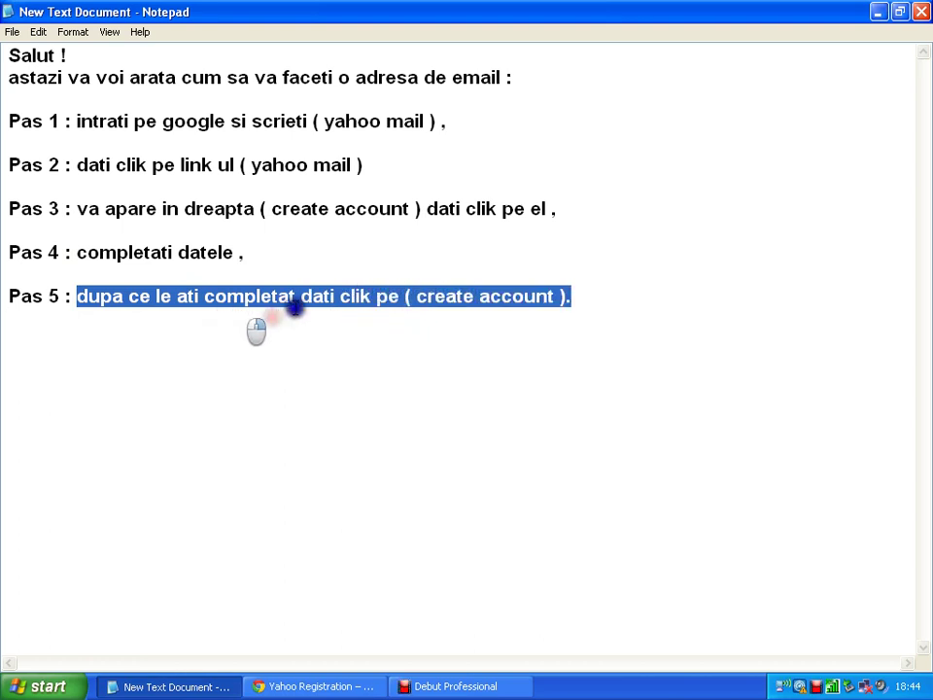
click(335, 355)
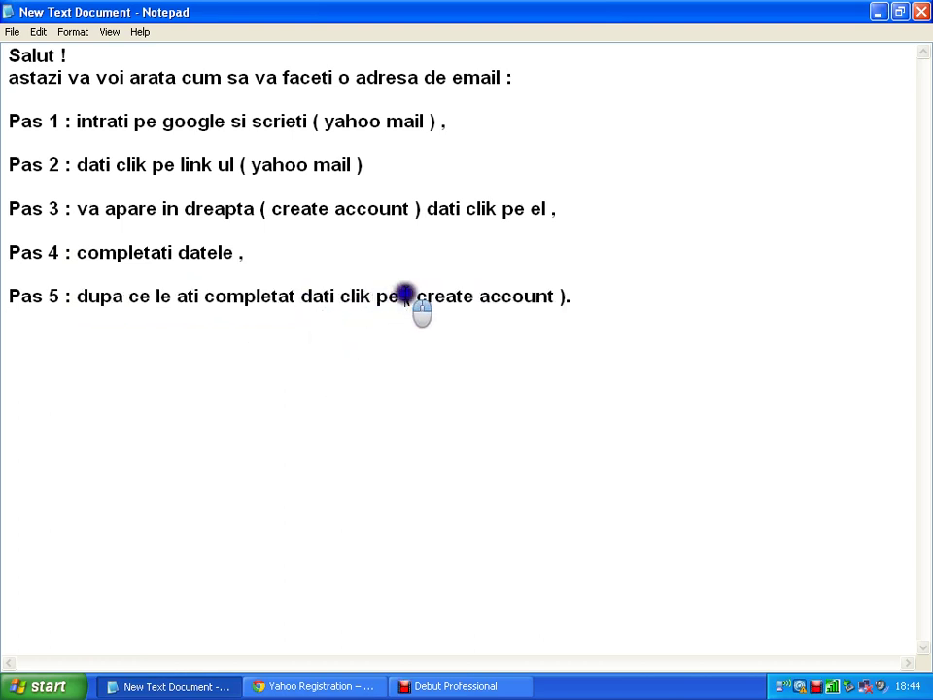
drag(406, 295, 566, 296)
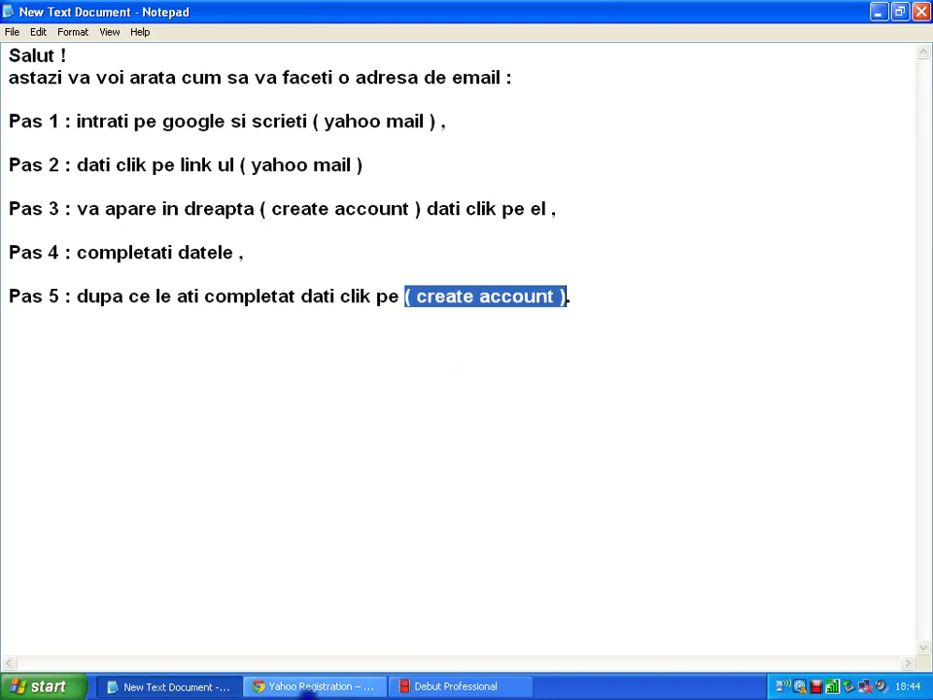
Try Create account on the Yahoo sign-up form, then return to the Notepad notes.
click(313, 686)
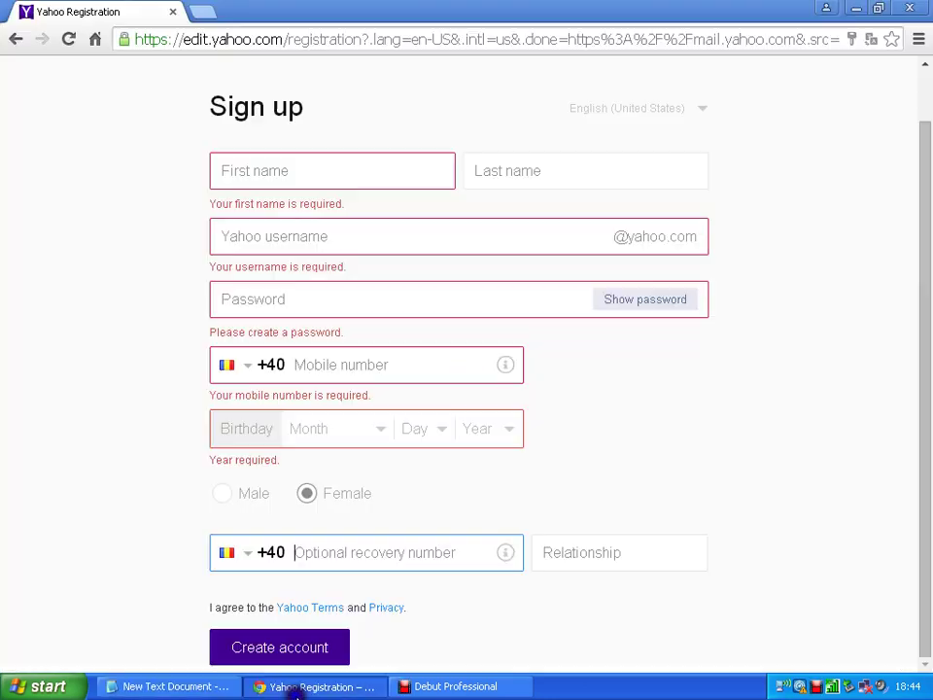
click(275, 645)
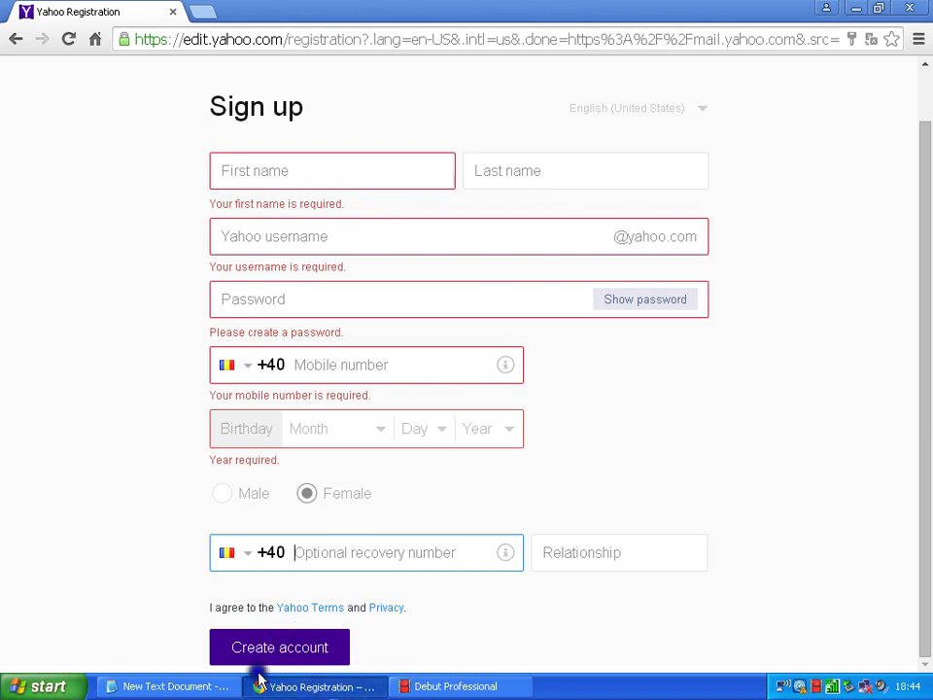
click(161, 686)
click(53, 353)
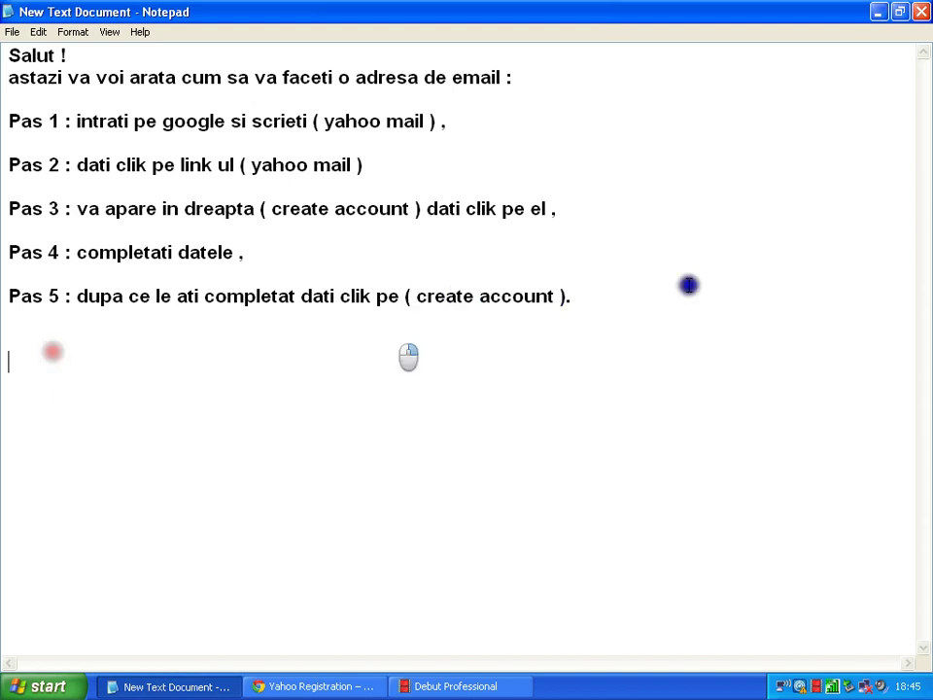
Under Pas 5, add the SMS line ending 'cu un cod pe care o sa vi l ceara sa il completati'.
click(590, 301)
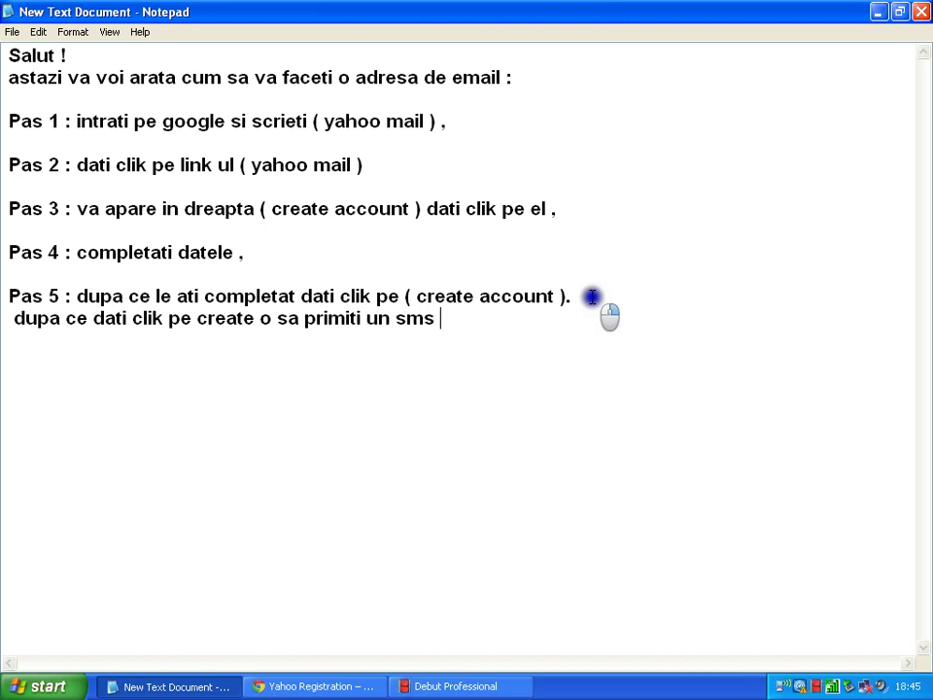
text(cu un cod )
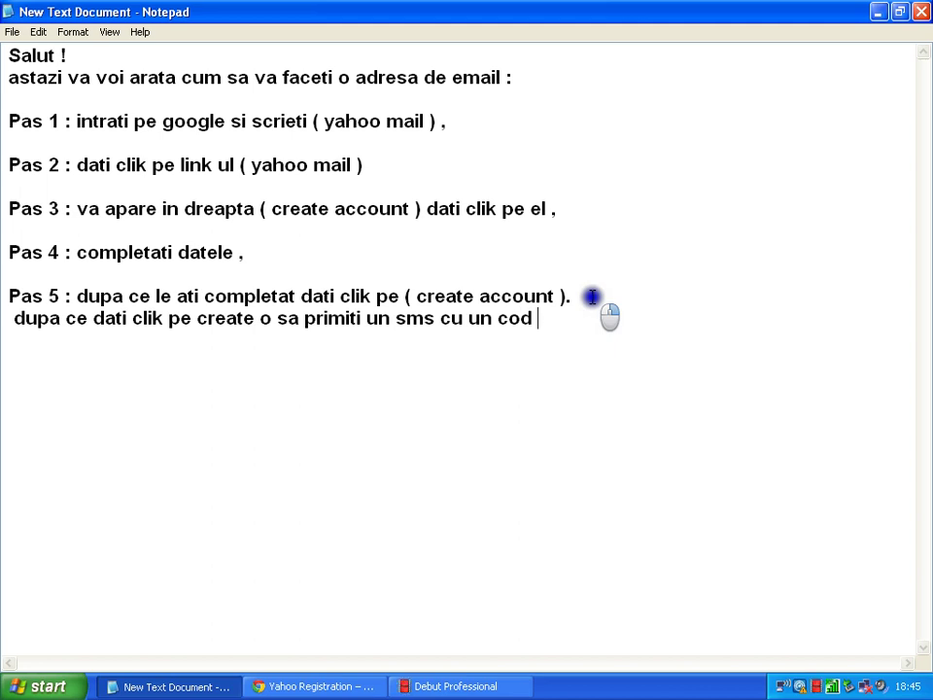
text(pe care o sa vi)
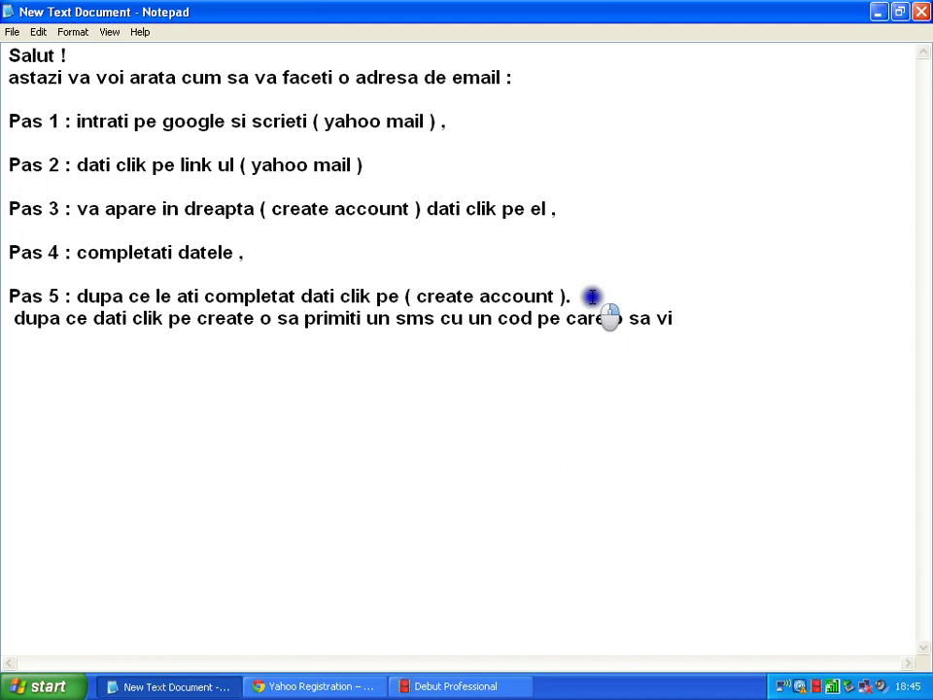
text( l ceara )
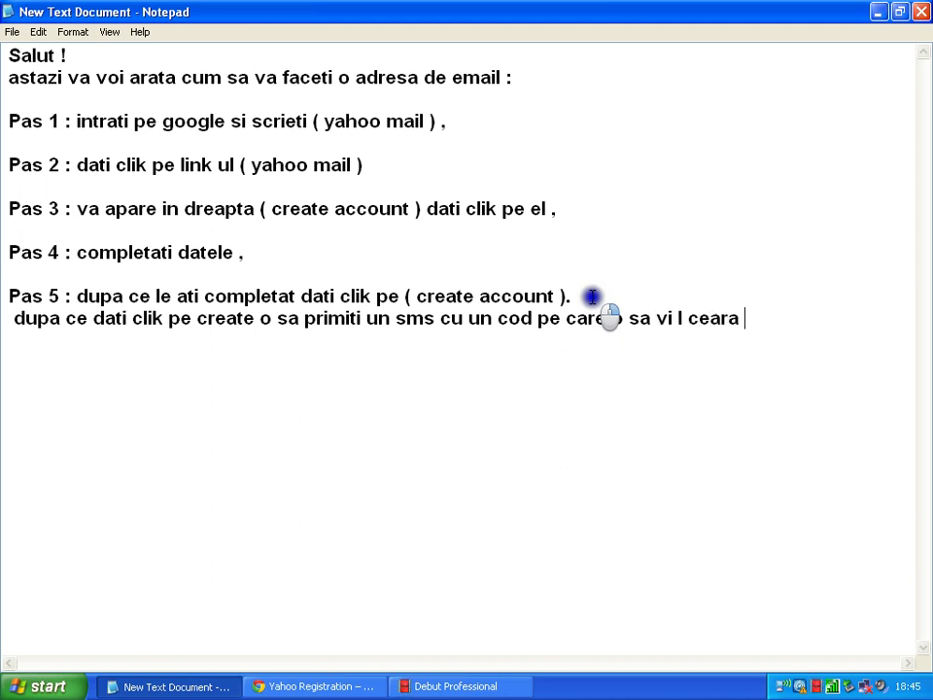
text(sa il )
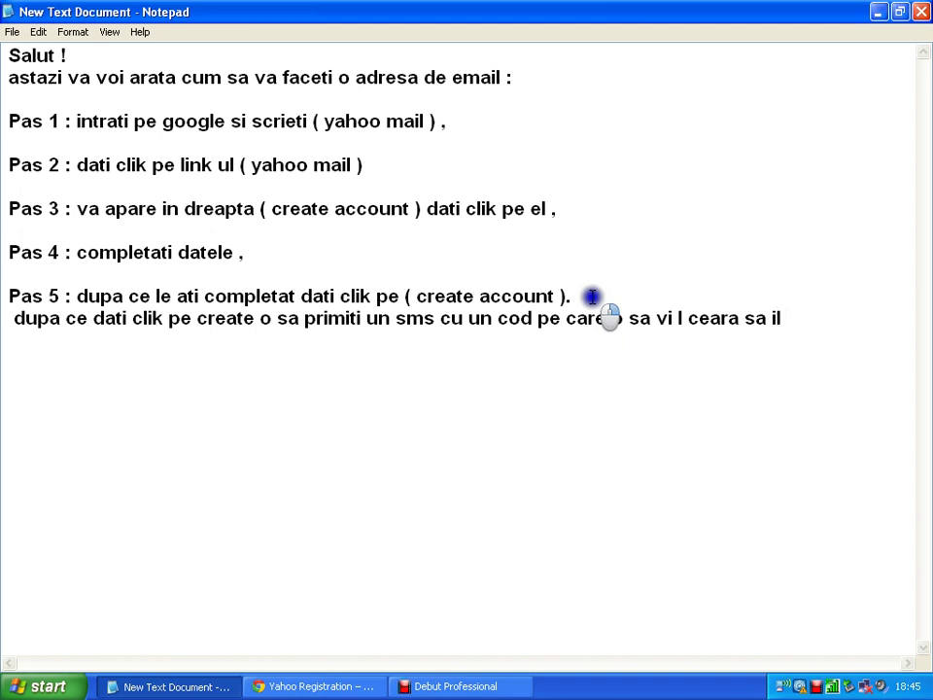
text(completati)
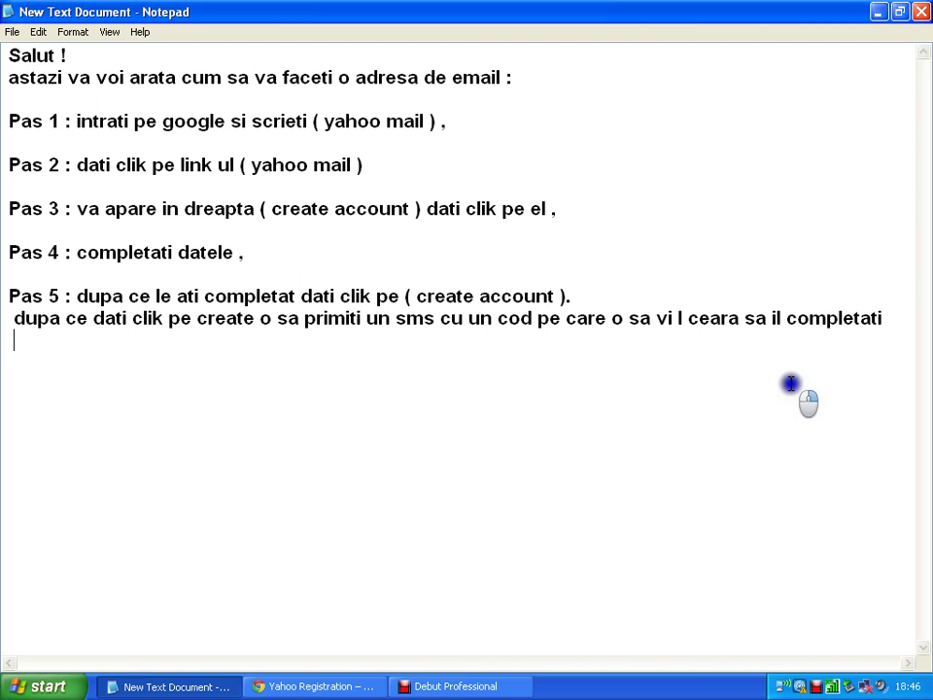
Add the closing line 'si ati terminat ;) SUCCES !!!' below the SMS line.
text(si ati termi)
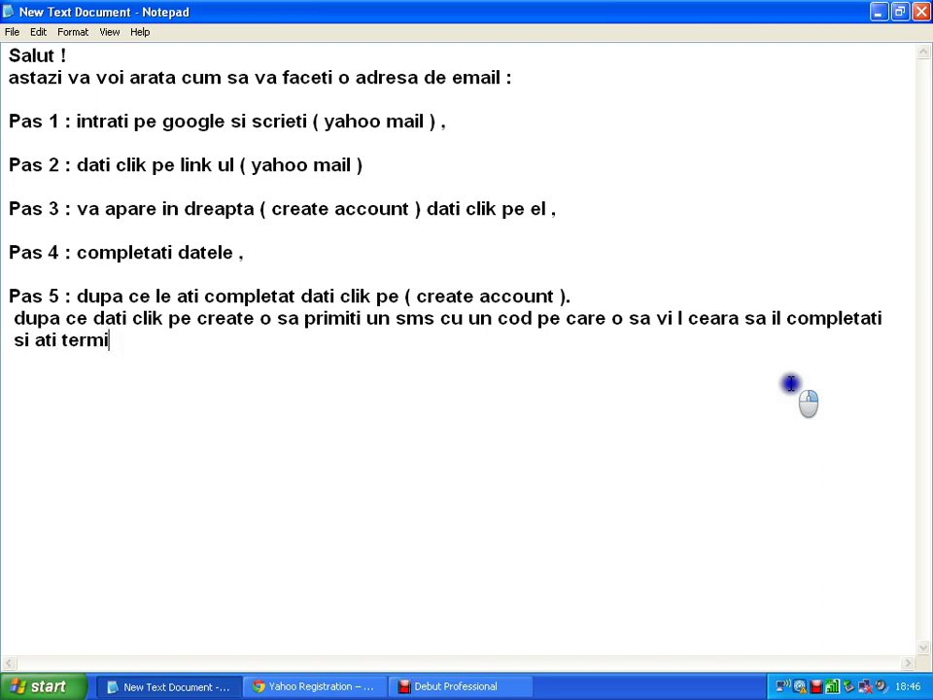
text(nat ;) SUCCE)
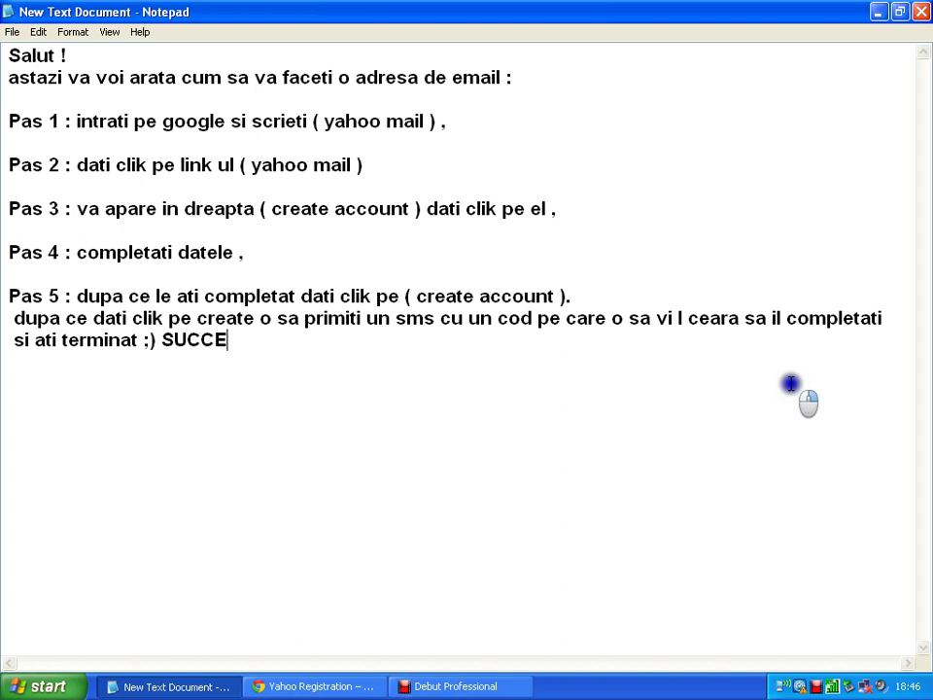
text(S !!!)
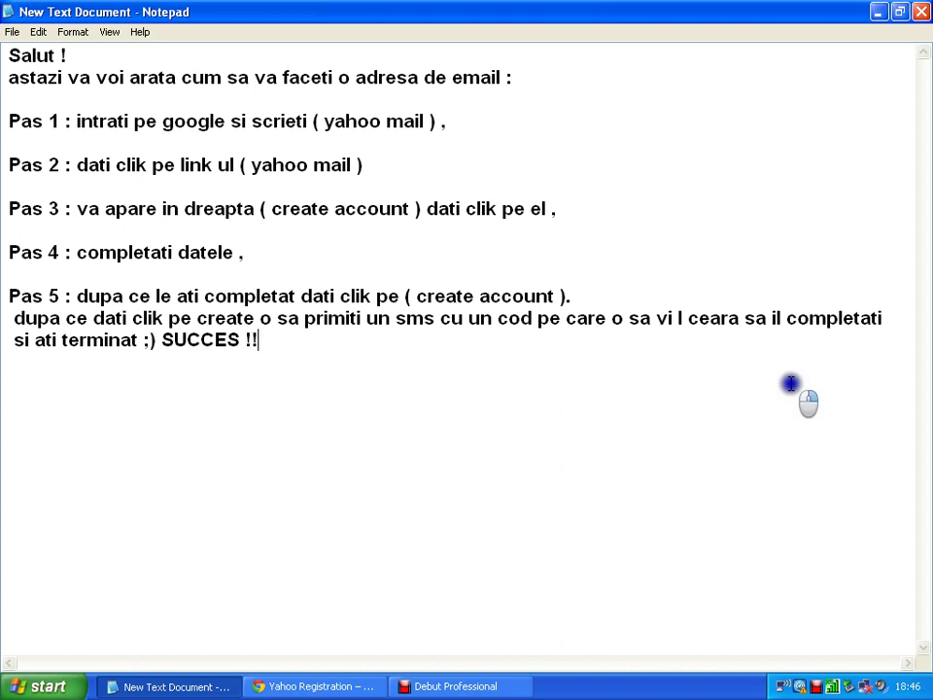